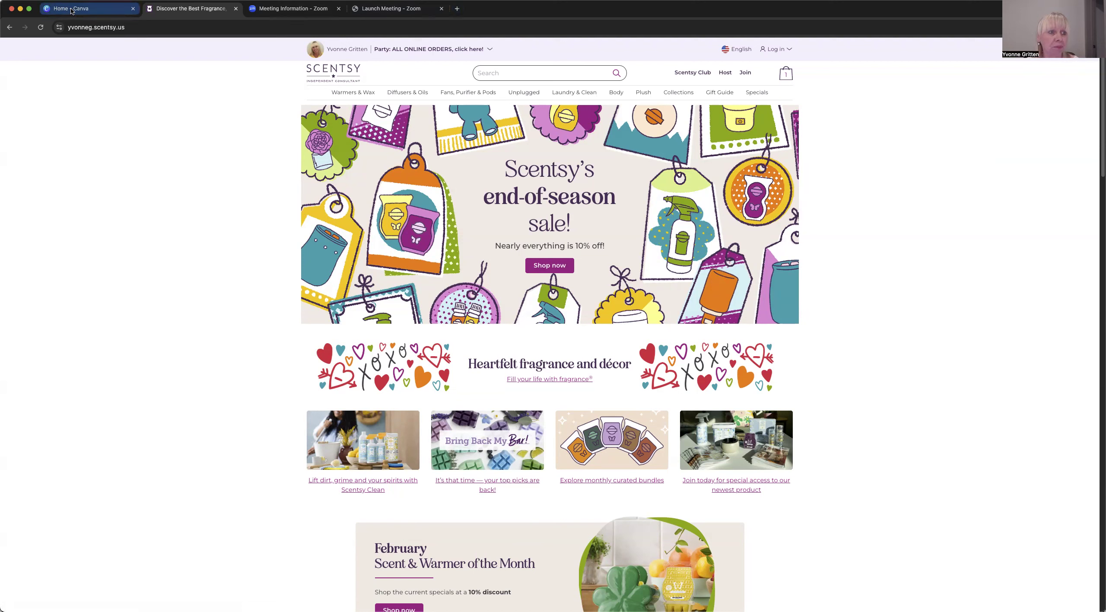
Step: Switch to Canva, upload the end-of-season sale banner screenshot, and use it in a new Facebook Post (Landscape) design
click(48, 6)
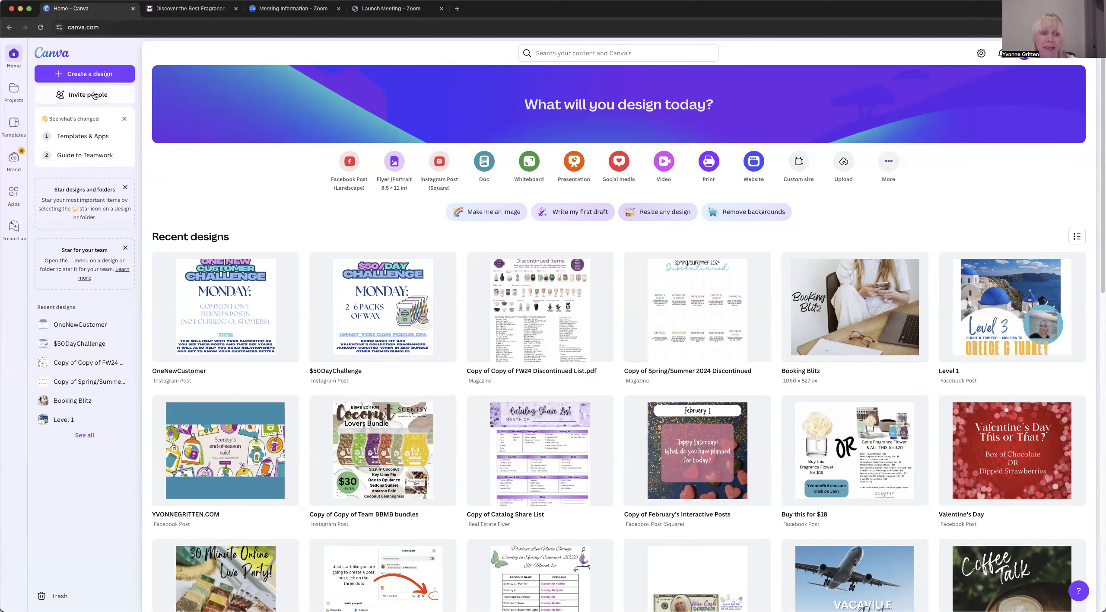
click(100, 75)
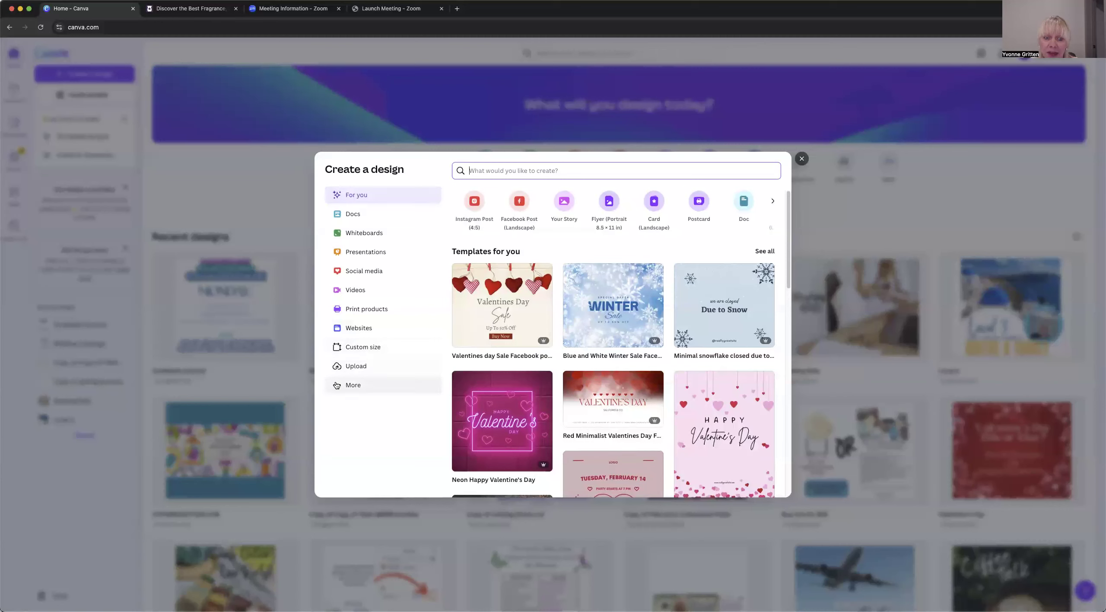
click(355, 368)
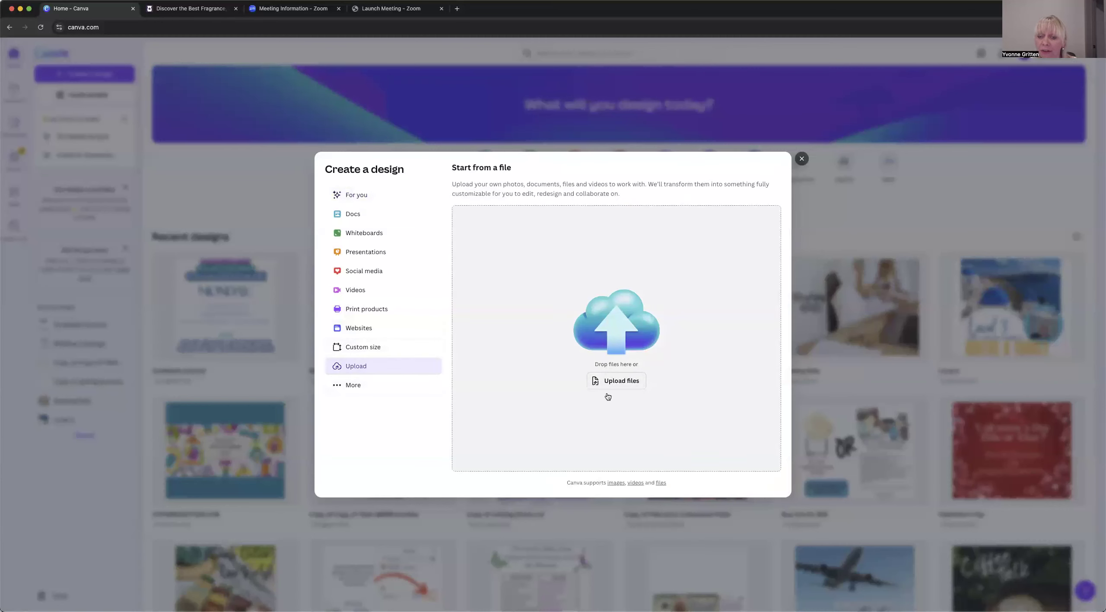
click(616, 382)
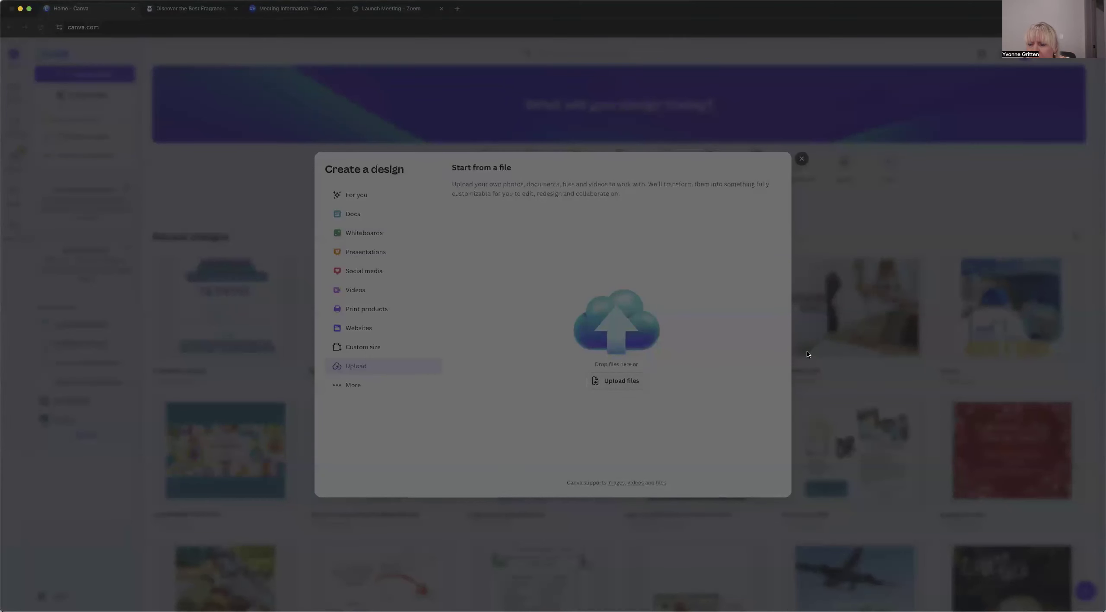
click(850, 474)
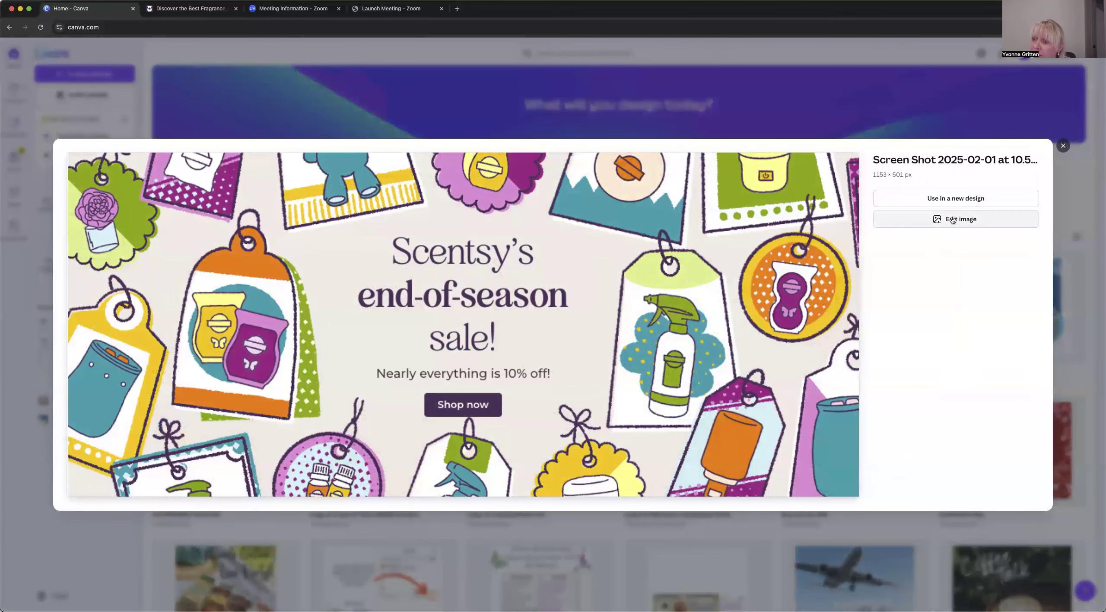
click(961, 200)
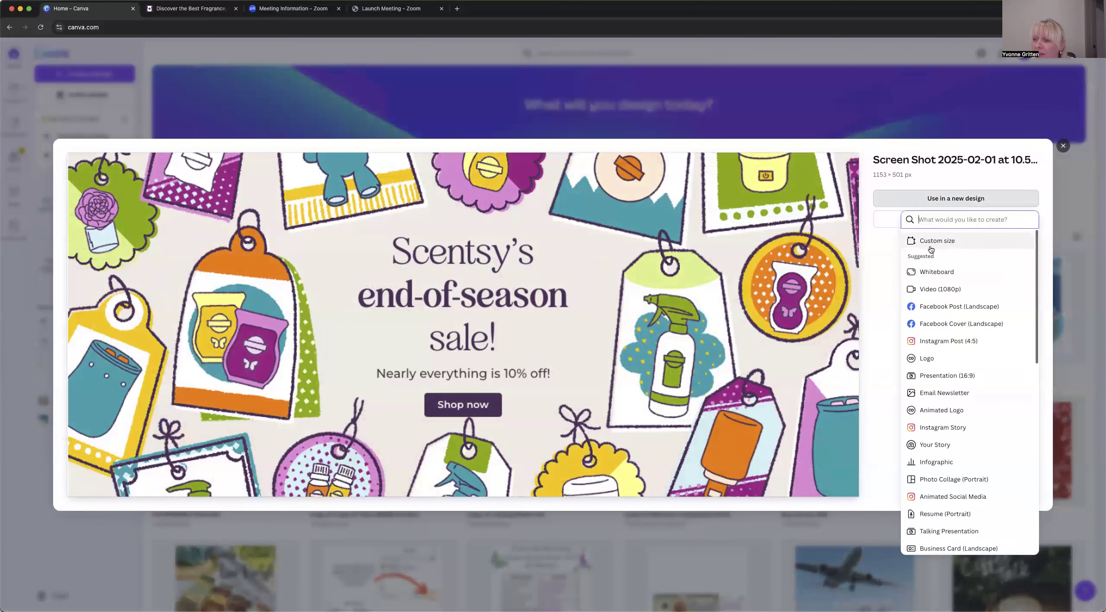
click(941, 308)
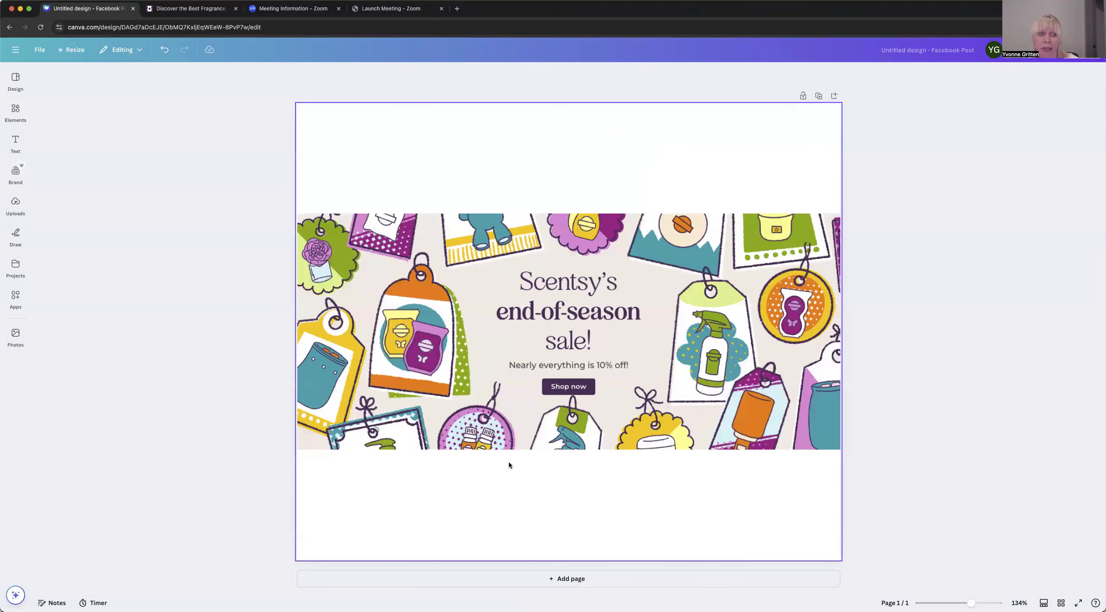
click(23, 80)
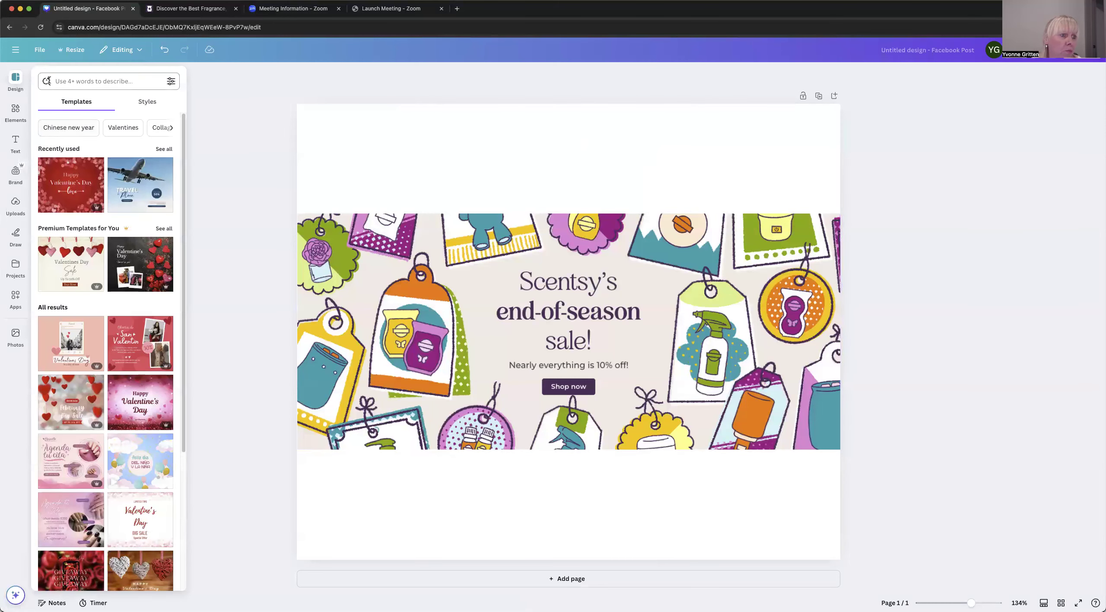
click(467, 143)
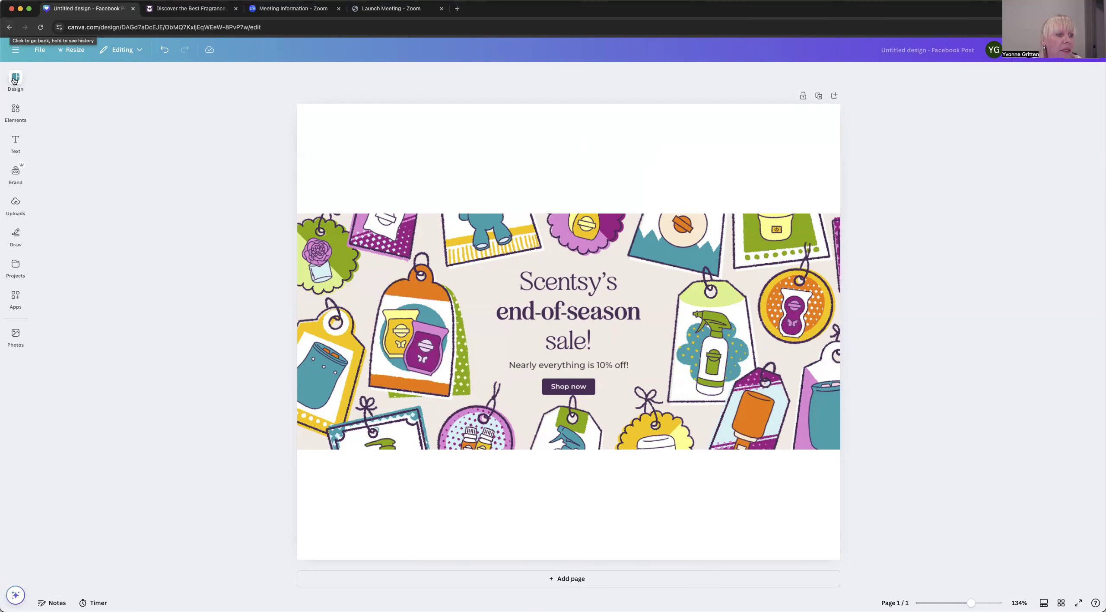
click(15, 205)
Step: Set the page background behind the banner to the teal from the photo colors
click(483, 159)
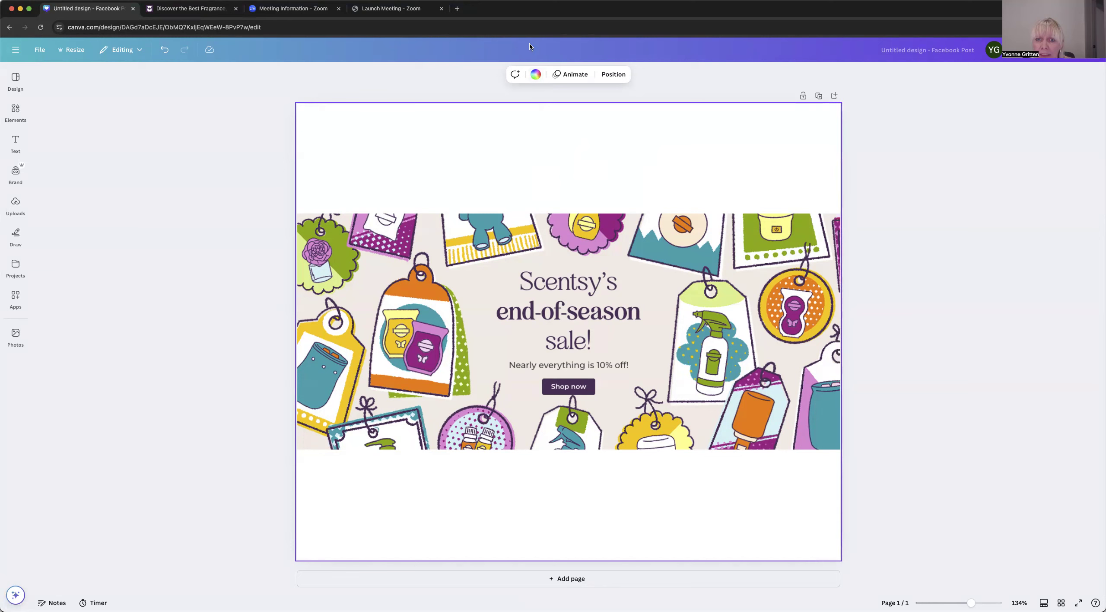
click(535, 76)
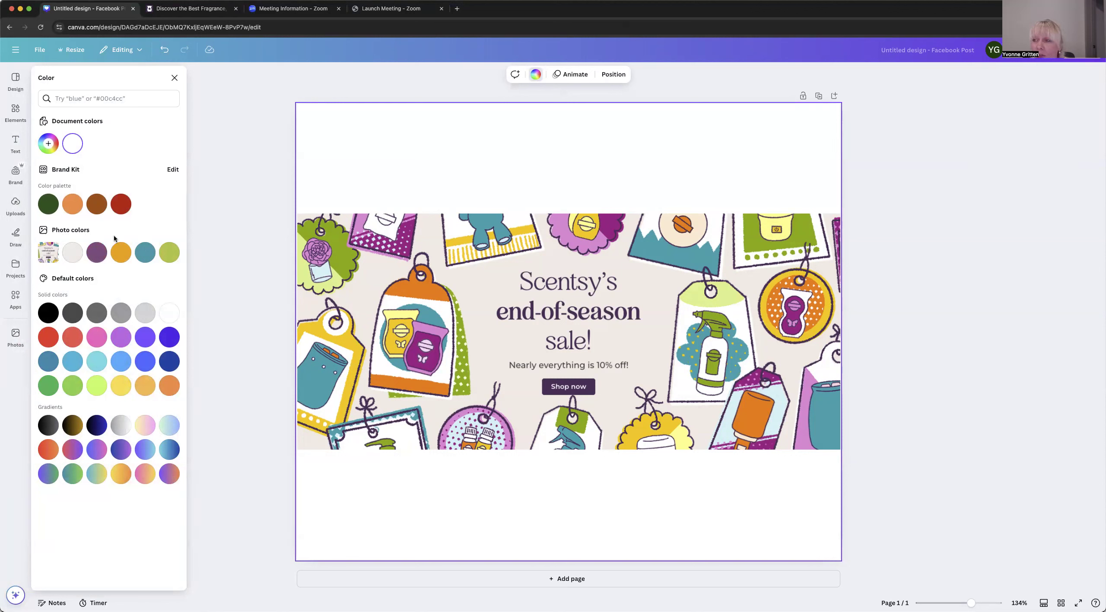
click(148, 254)
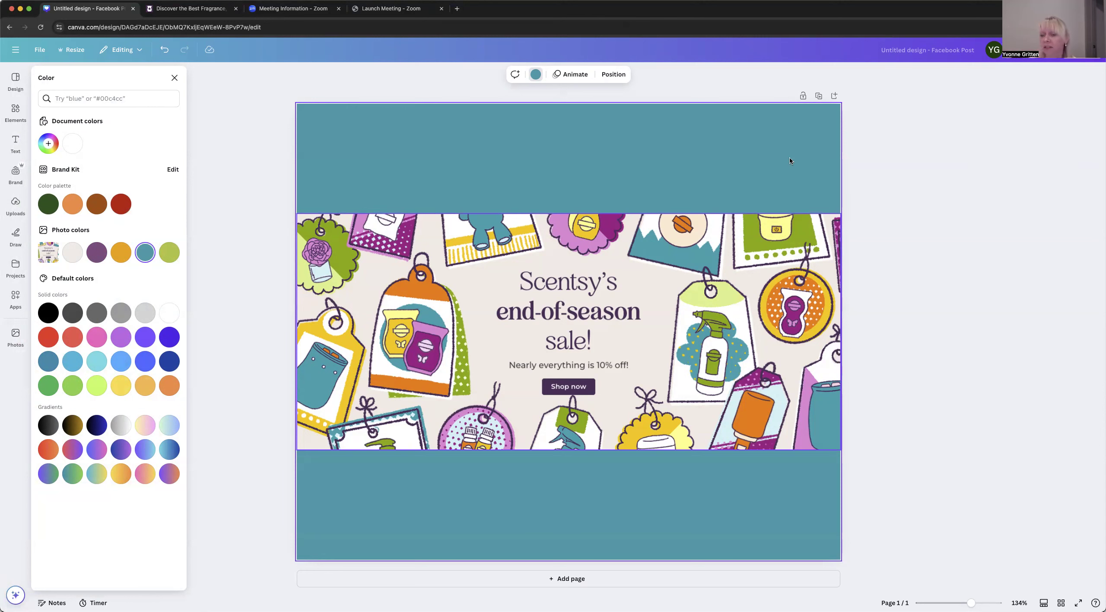
click(968, 210)
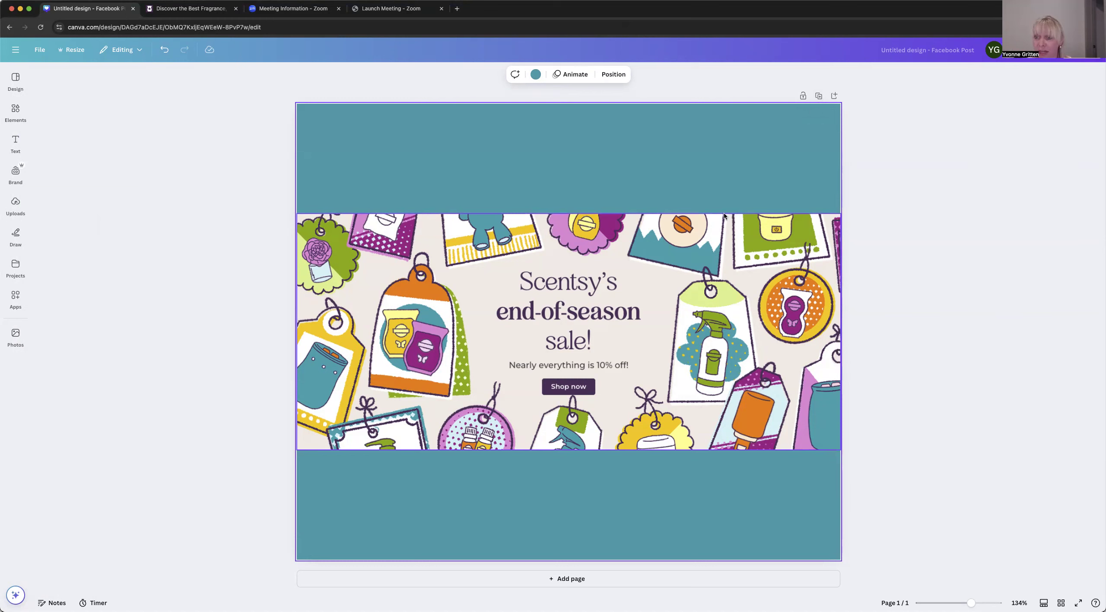
Step: Duplicate the page and add a square shape to the copy on page 2
click(819, 95)
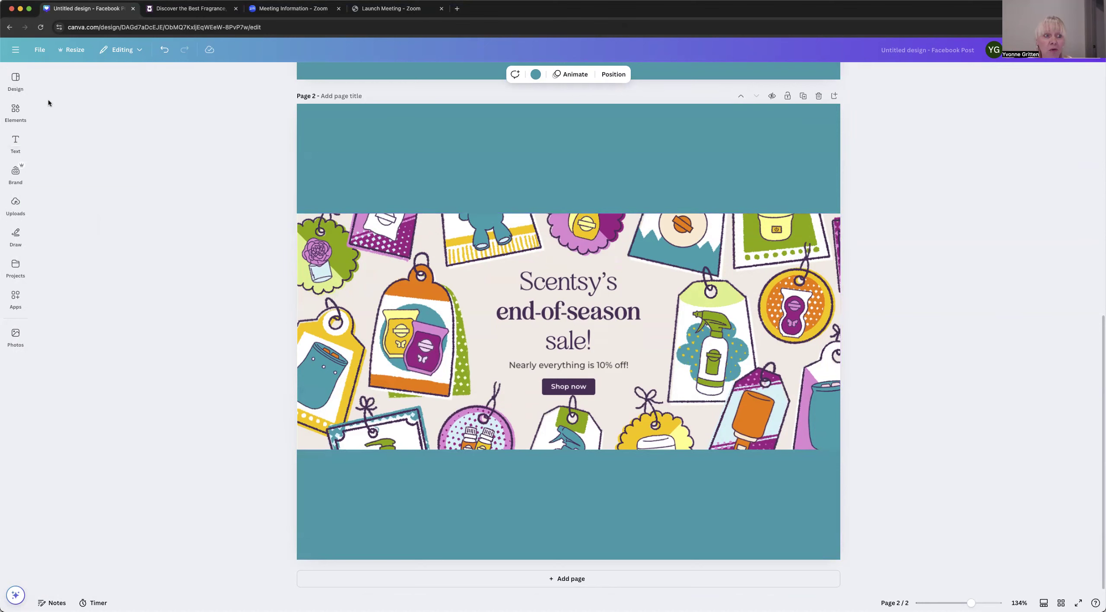
click(25, 108)
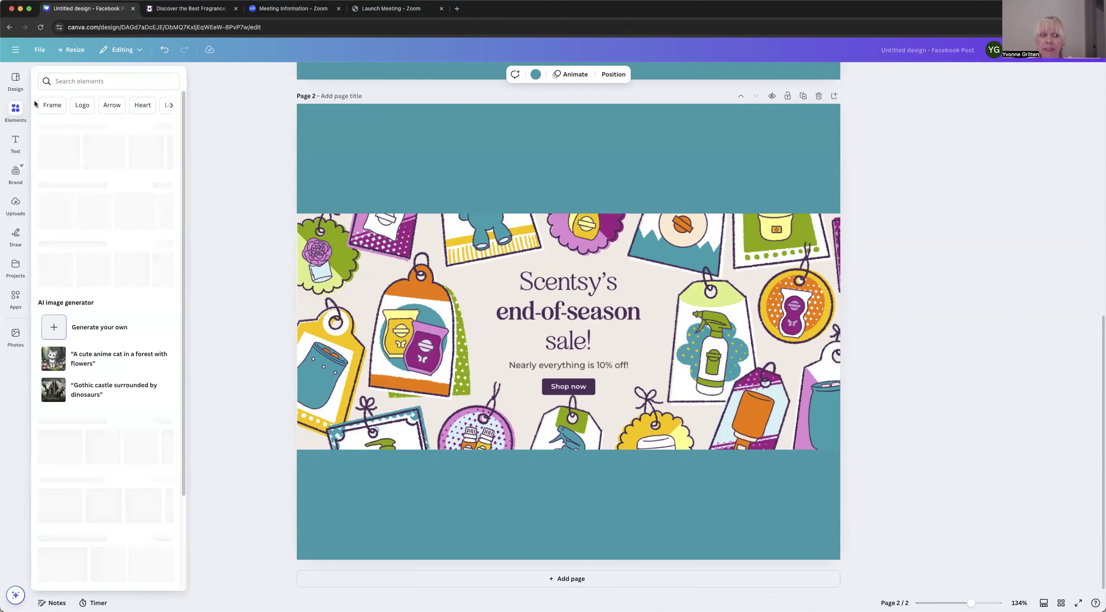
click(15, 109)
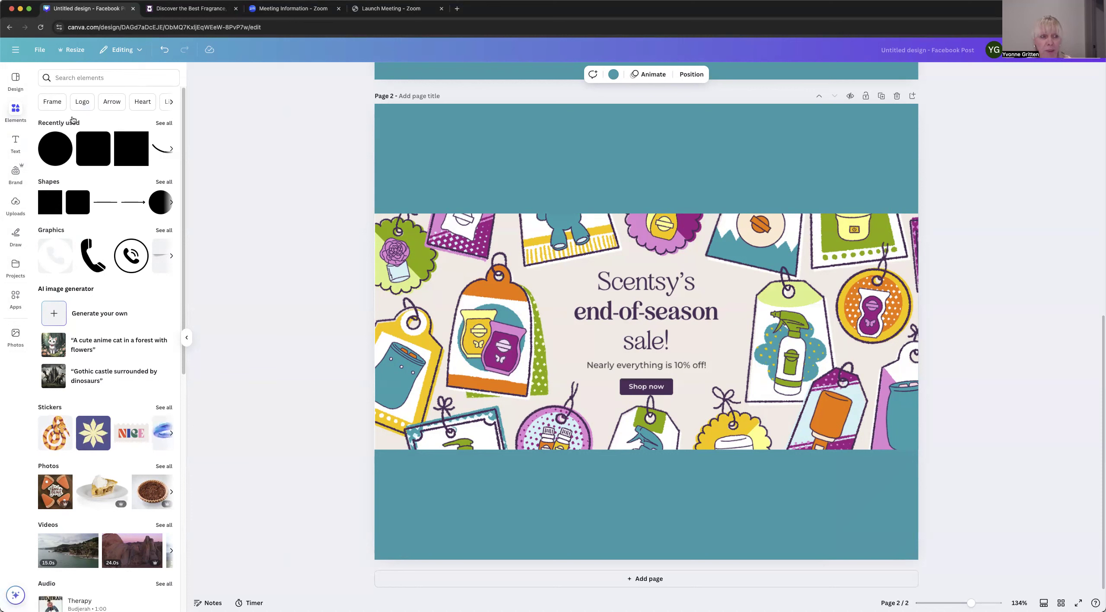
click(51, 202)
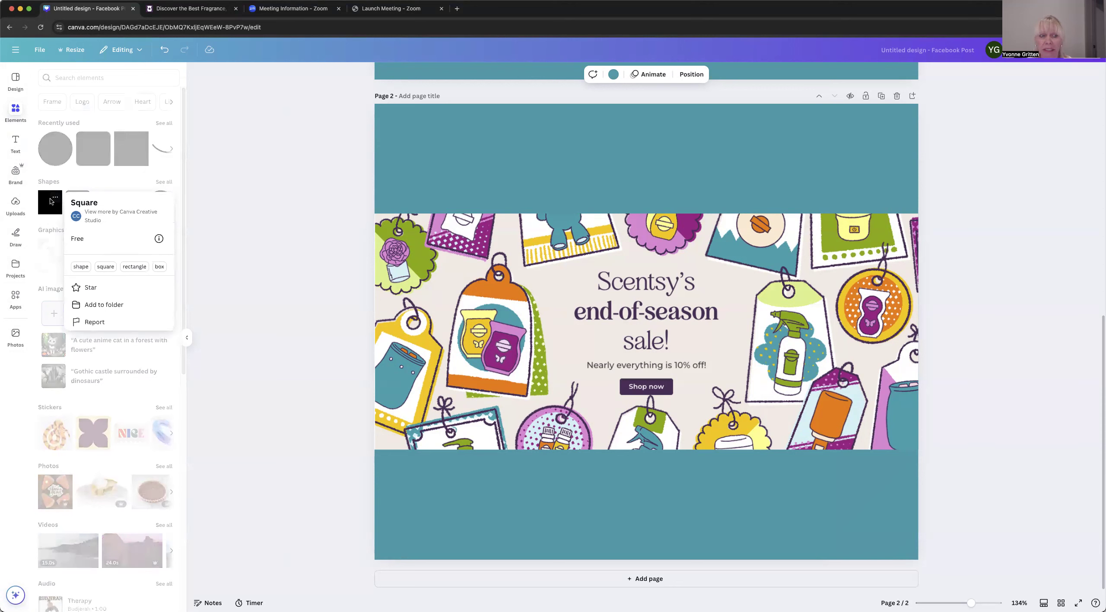
click(51, 202)
click(51, 201)
click(50, 202)
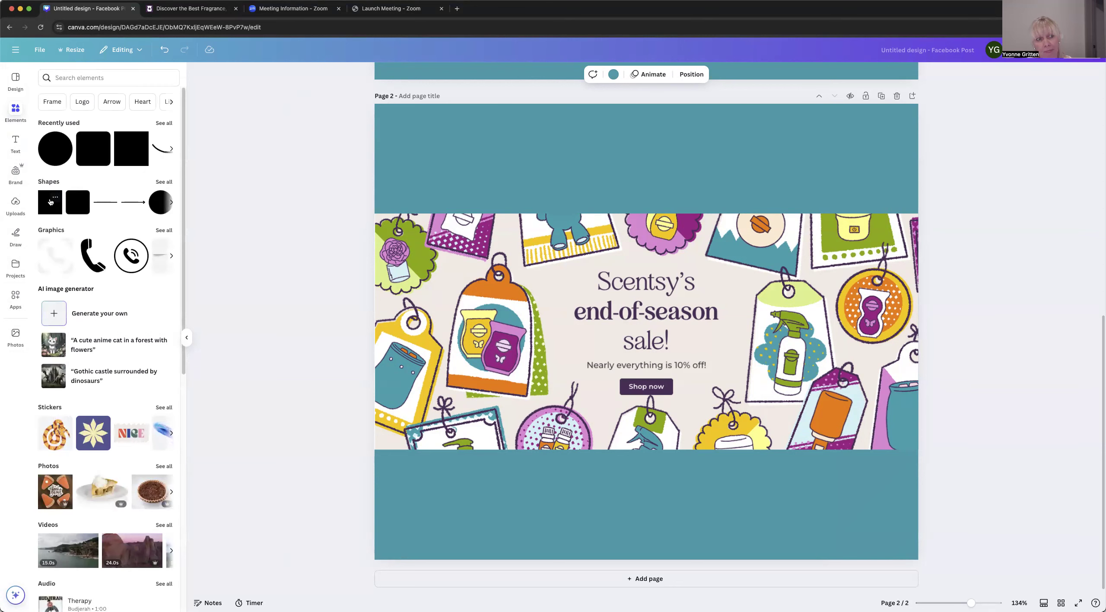
click(51, 201)
click(124, 151)
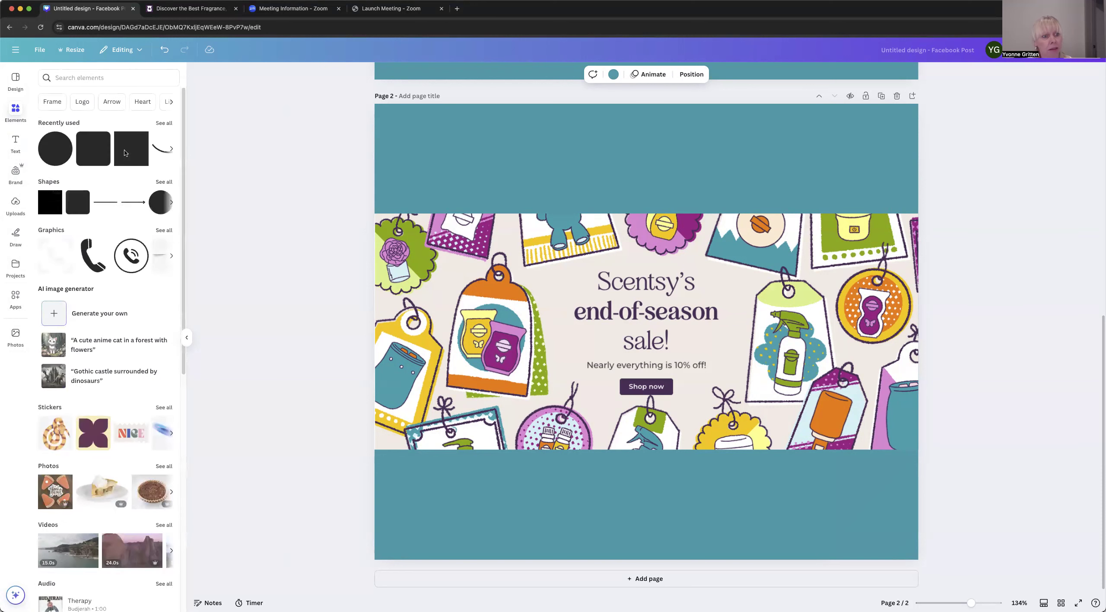
click(125, 152)
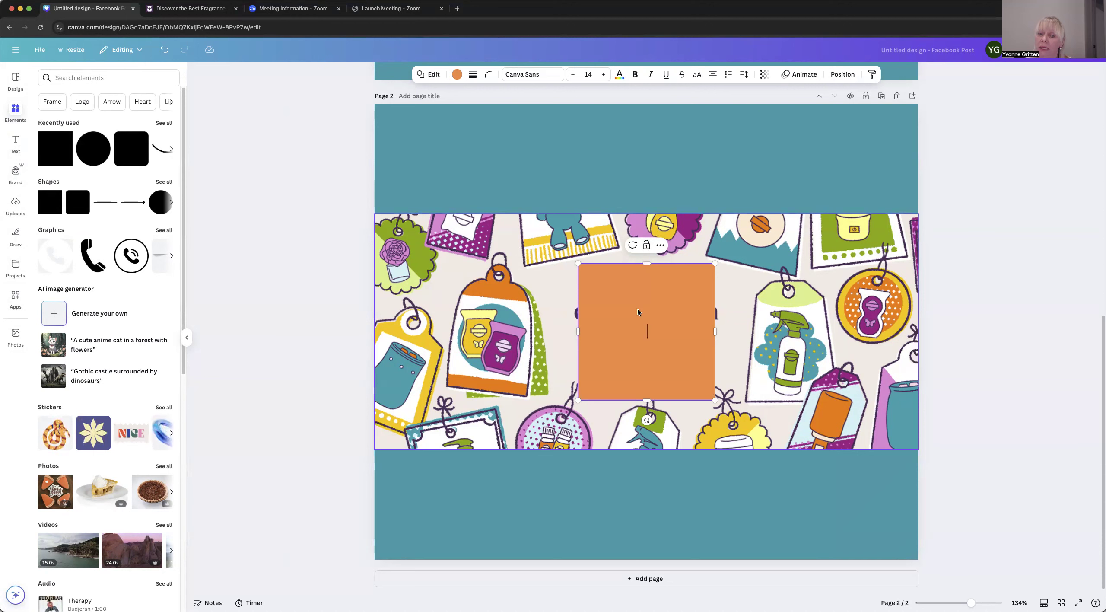
Step: Recolor the square on page 2 with the light green from the photo colors
drag(619, 302, 618, 267)
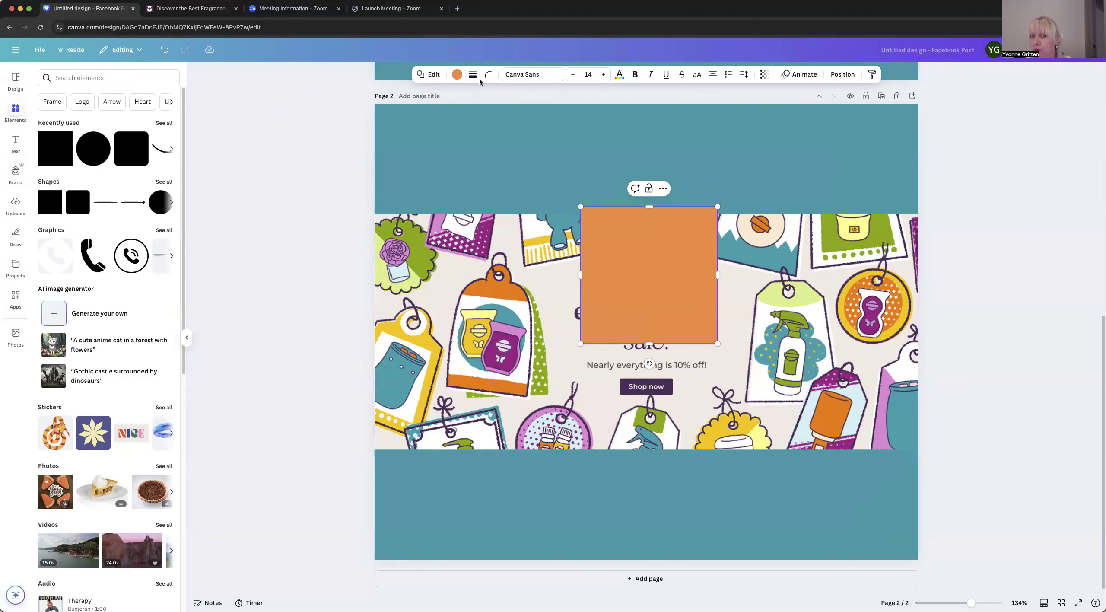
click(457, 74)
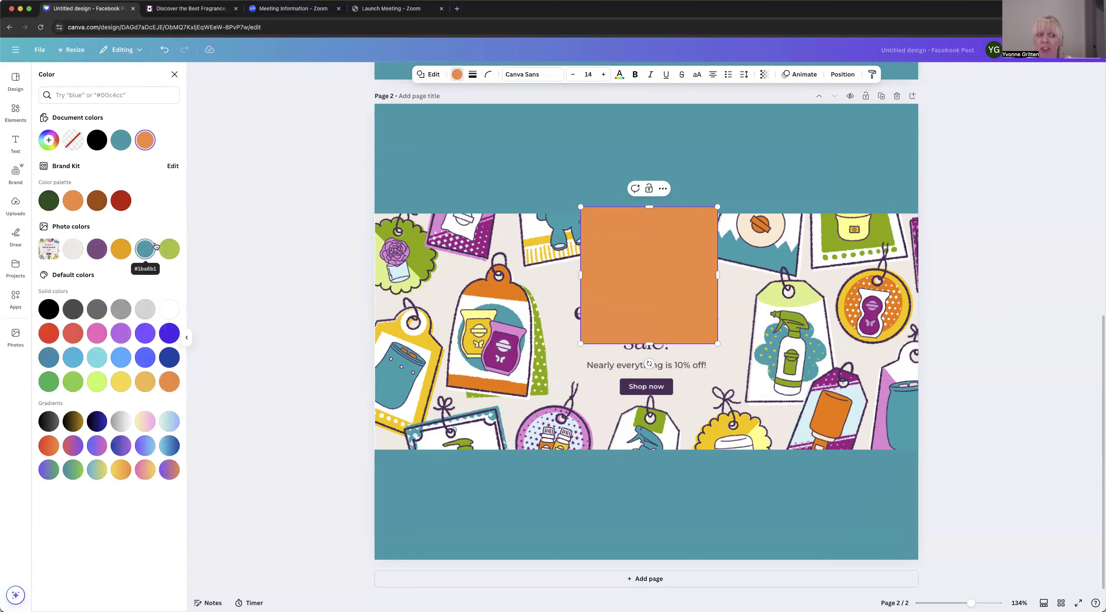
click(169, 250)
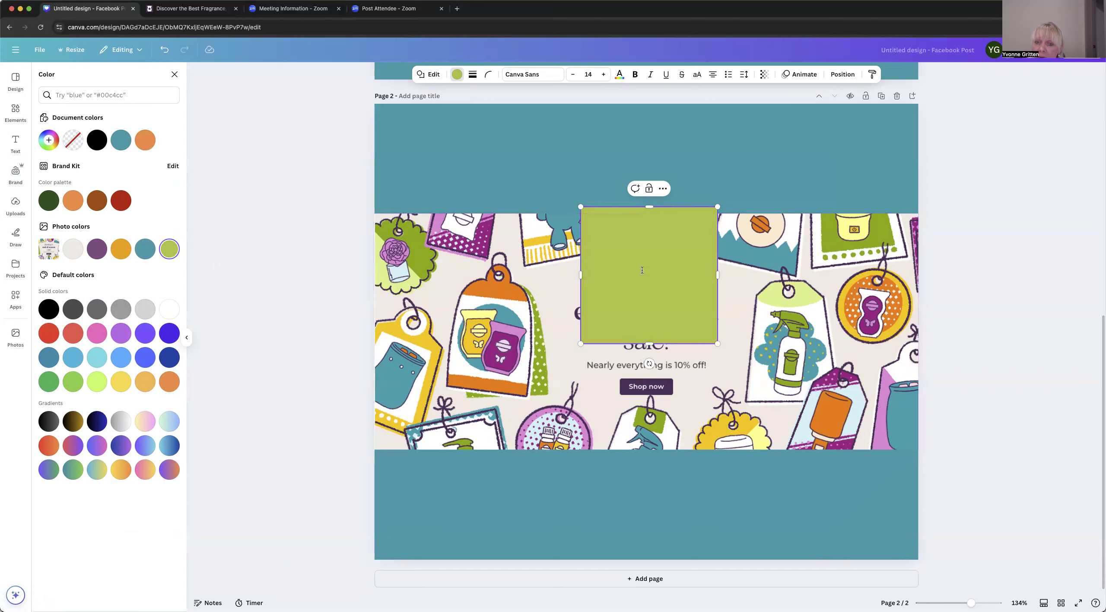
key(Escape)
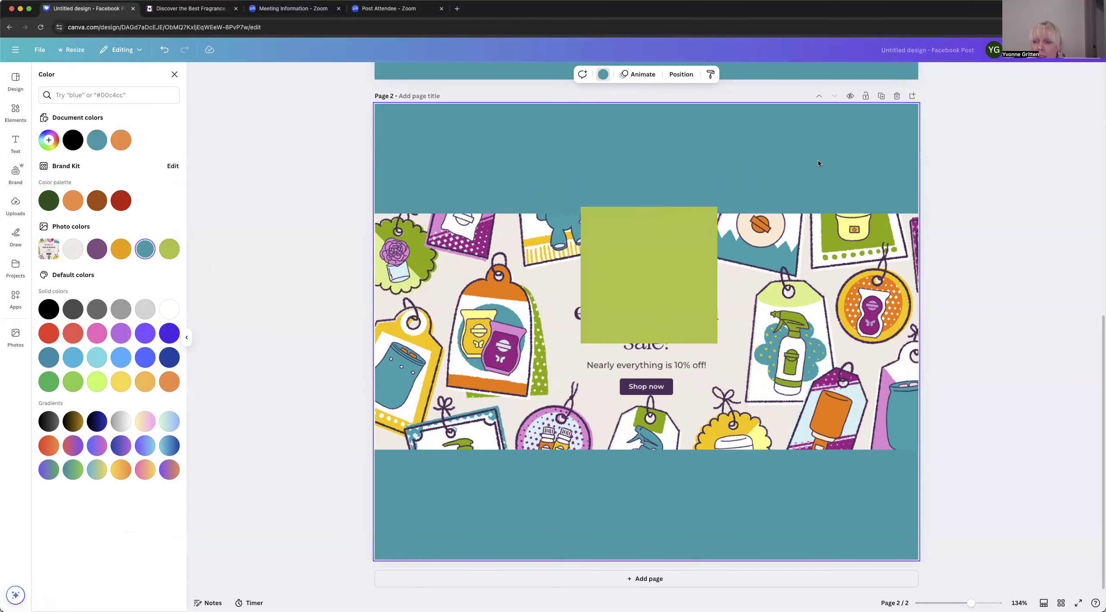
Step: Reposition and resize the green square into a thin horizontal bar covering the banner's "Shop now" button
drag(657, 276, 660, 329)
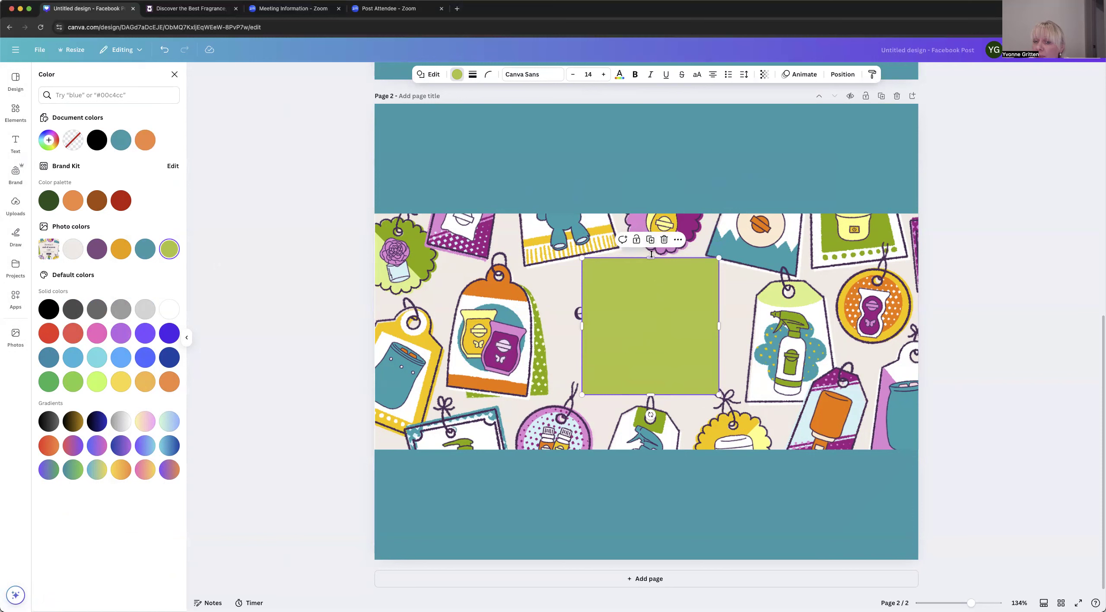
drag(650, 258, 648, 375)
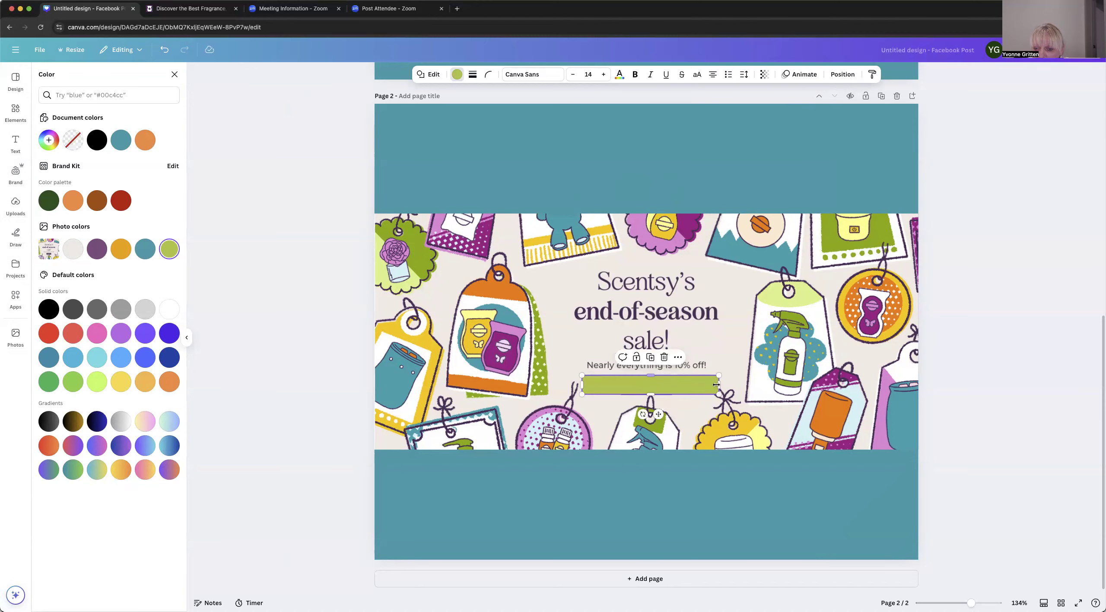
drag(716, 384, 712, 384)
click(722, 349)
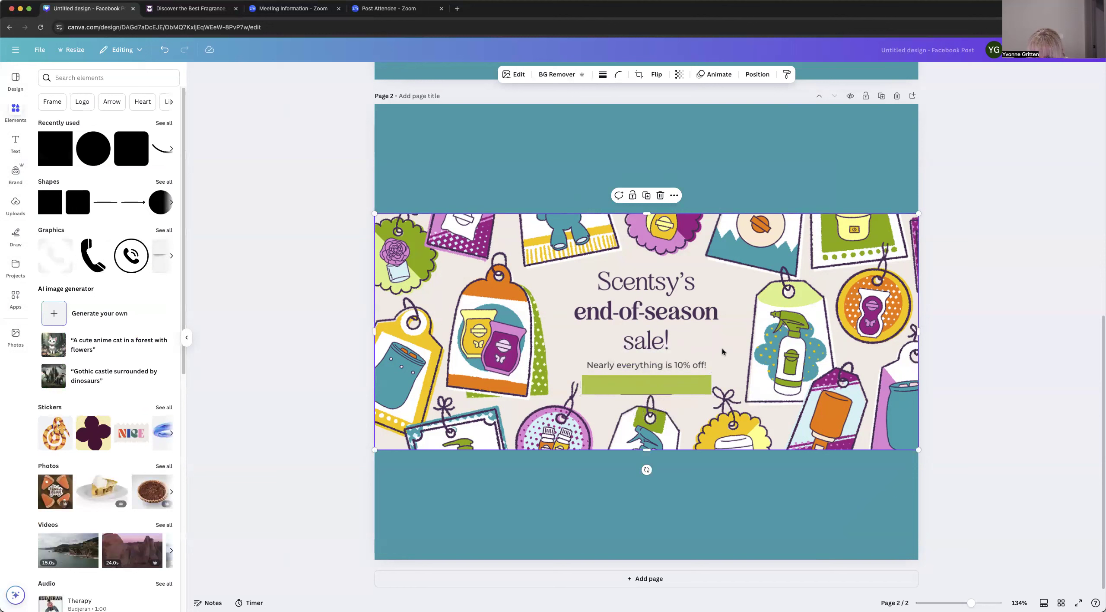
click(653, 393)
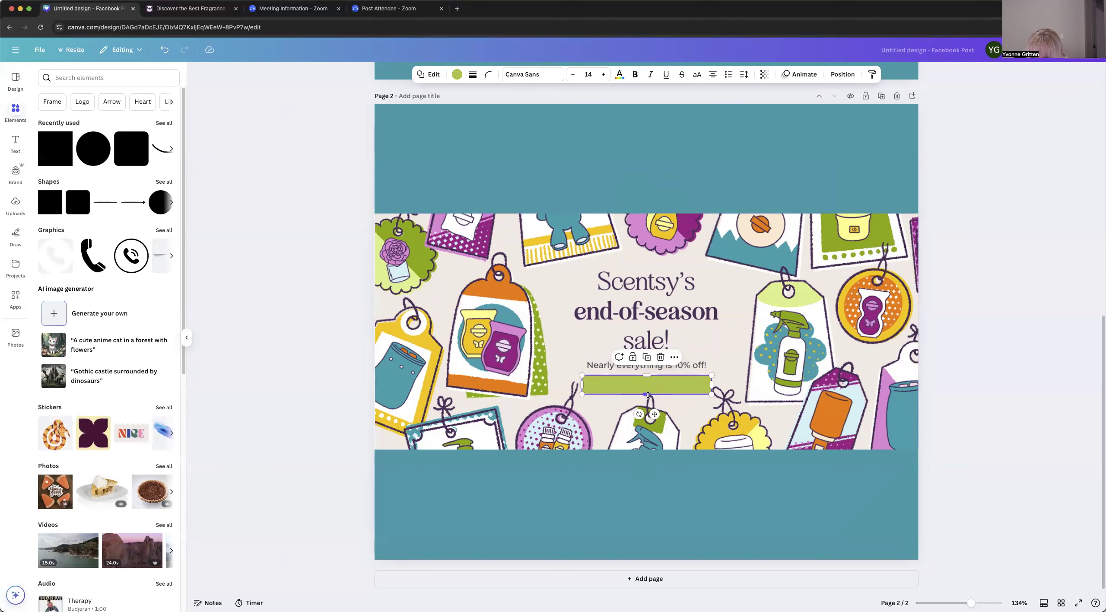
drag(652, 394, 653, 396)
click(729, 347)
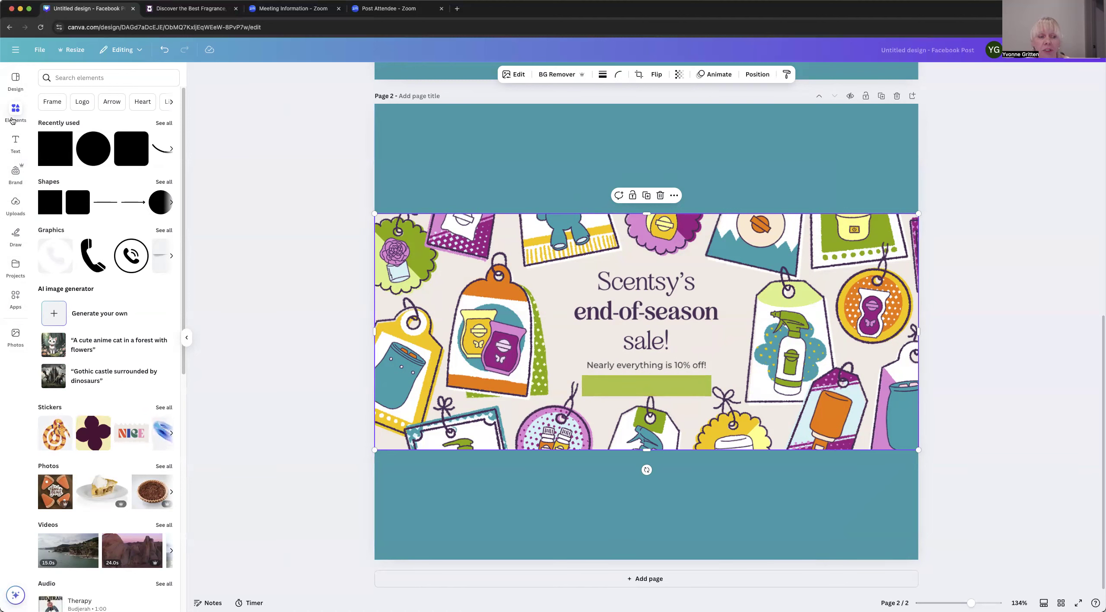
Step: Add a text box to page 2 and place it over the green bar
click(15, 143)
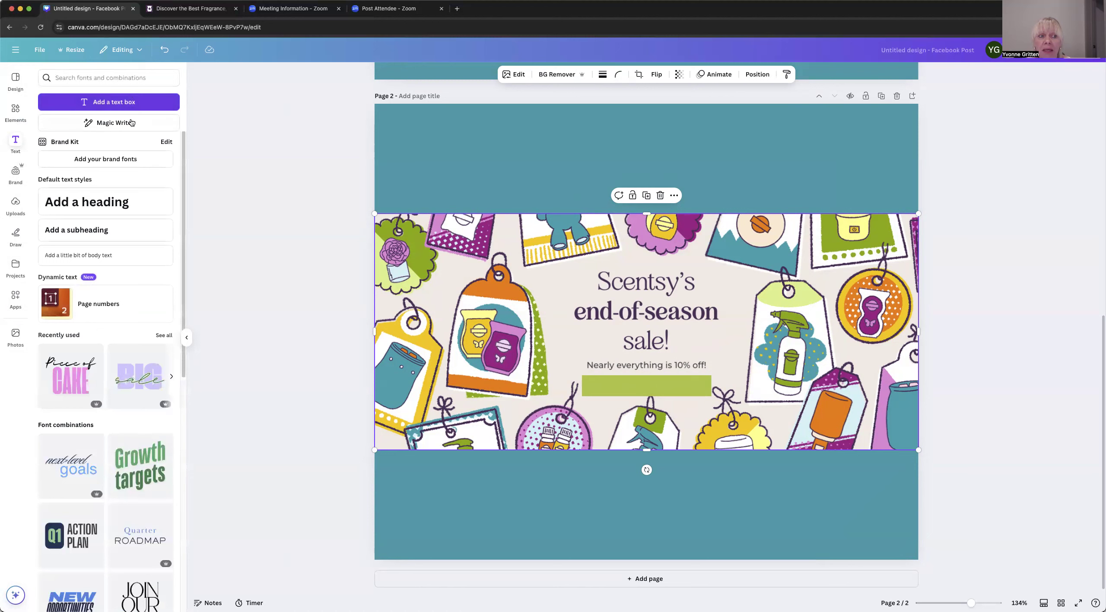
click(123, 102)
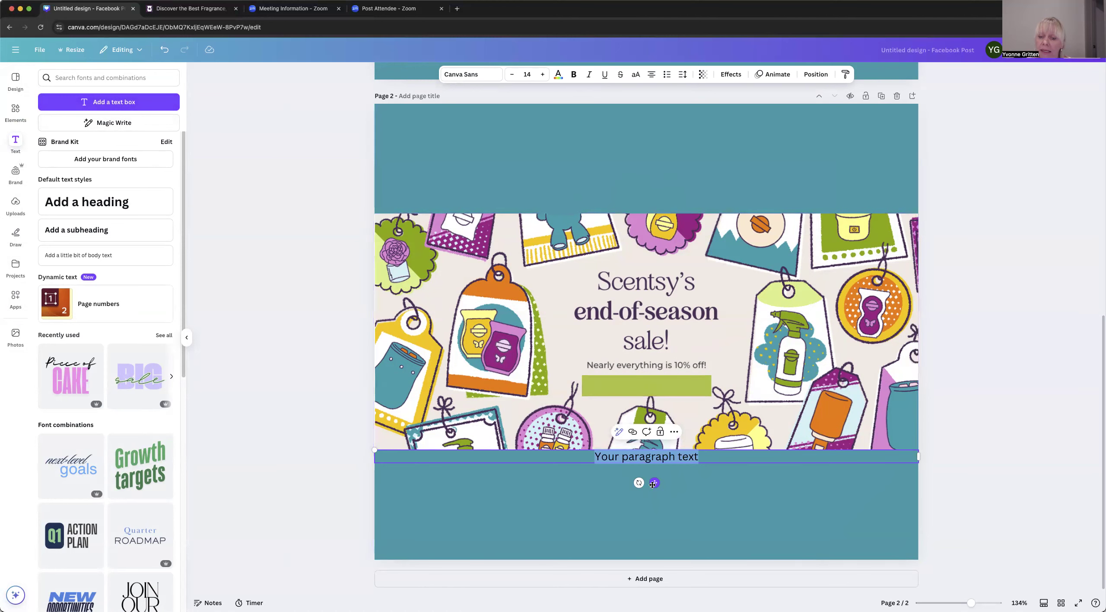
drag(655, 498, 652, 414)
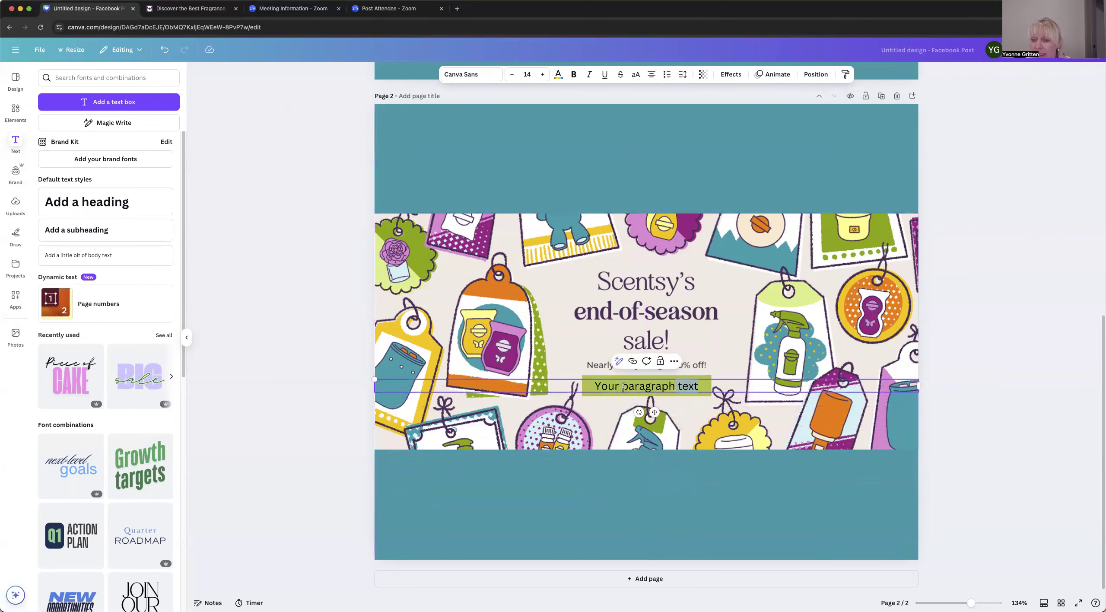
Step: Replace the placeholder text on the green bar with the consultant's personal website address in capitals
click(696, 386)
drag(698, 386, 596, 382)
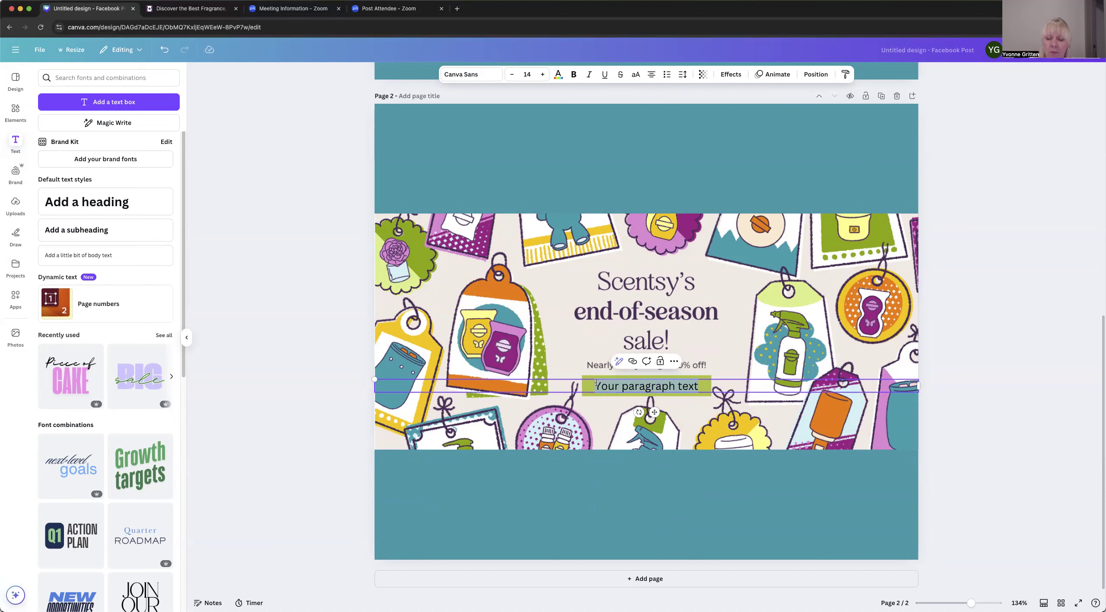
key(BackSpace)
text(YVONNEGRITTEN.COM)
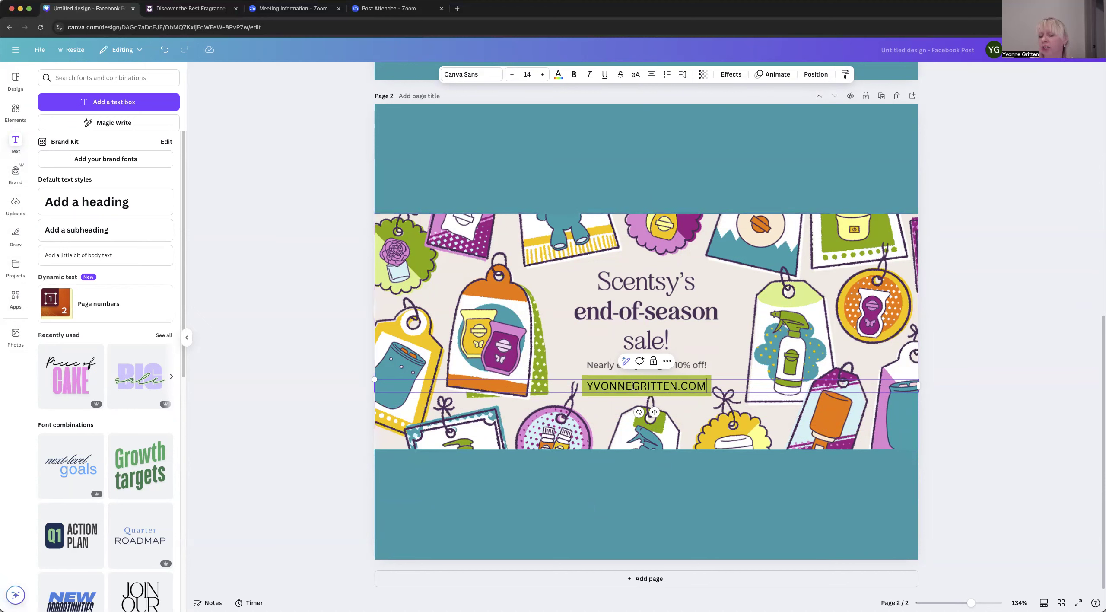
Step: Restyle the website address on the green bar in bold white DM Sans
drag(589, 385, 699, 386)
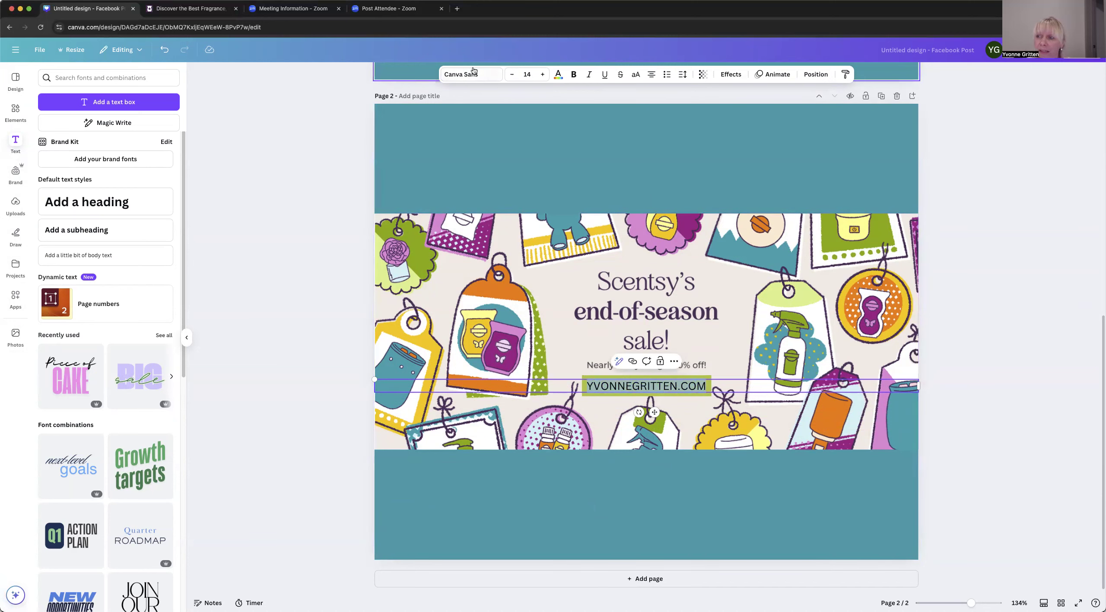
click(460, 74)
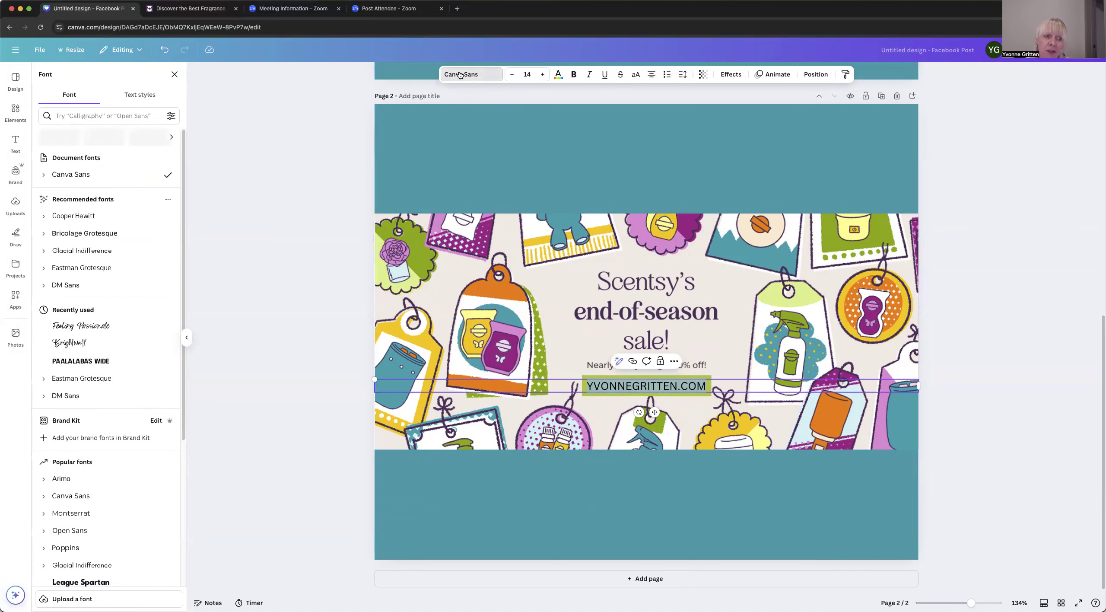
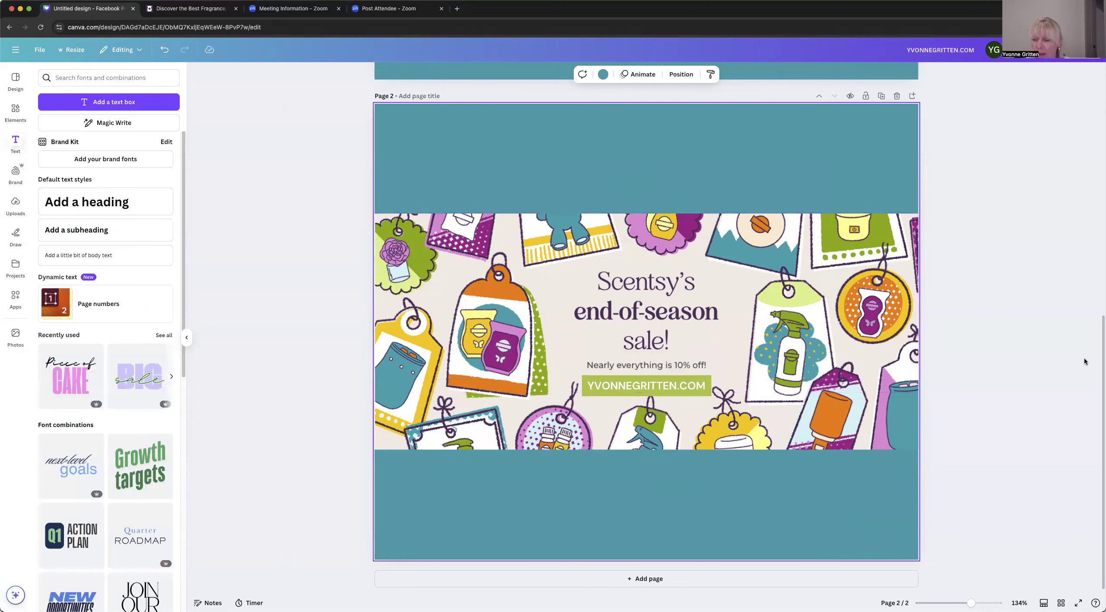
Step: Create a public template link for the two-page design and copy it
scroll(821, 341, up, 10)
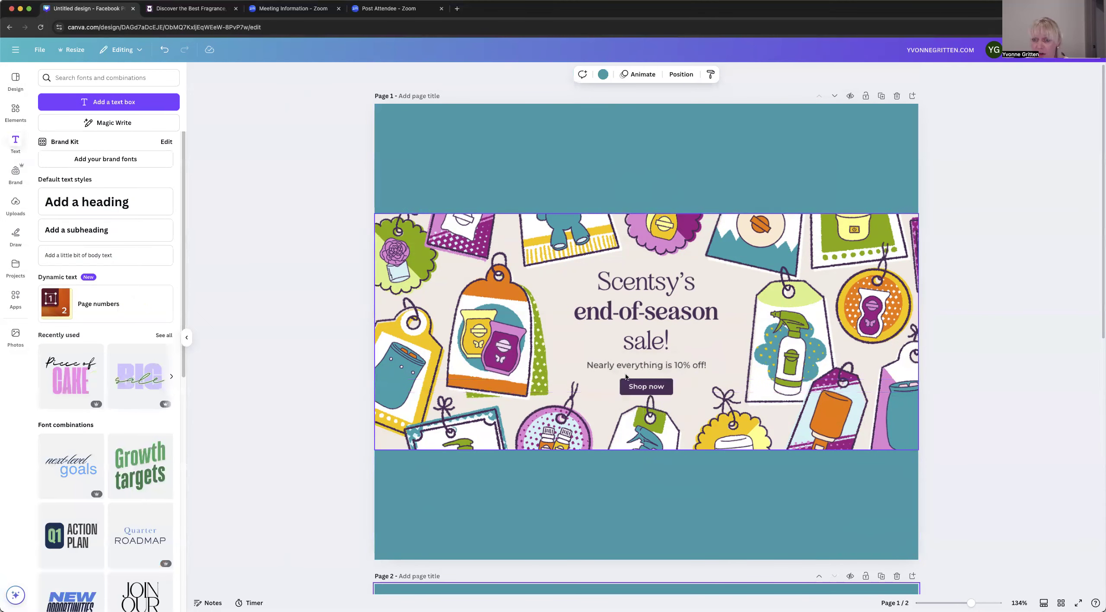
scroll(626, 377, down, 10)
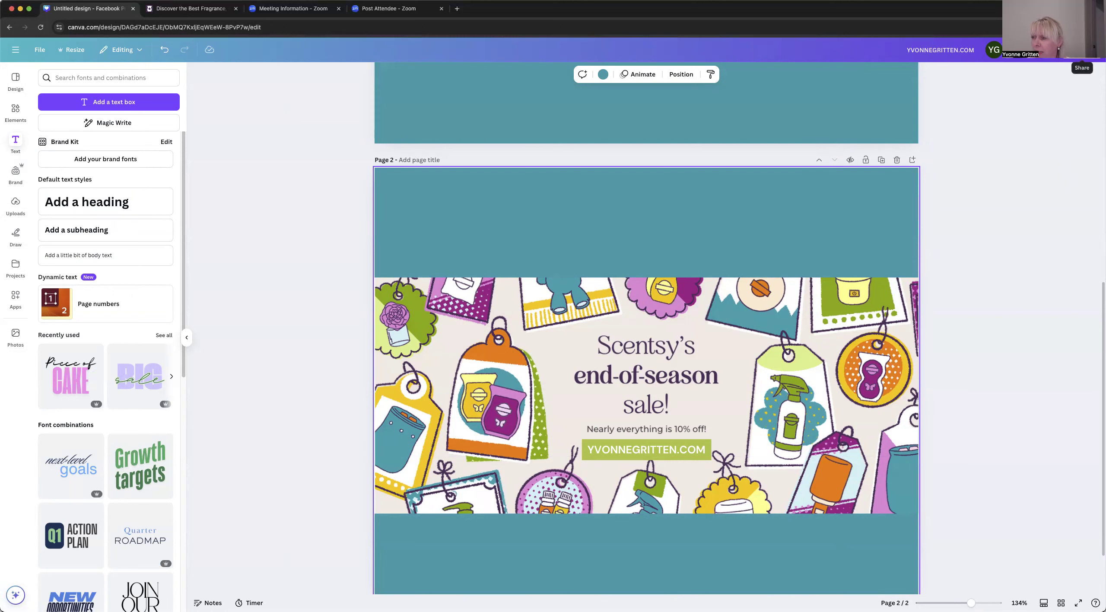
click(1082, 50)
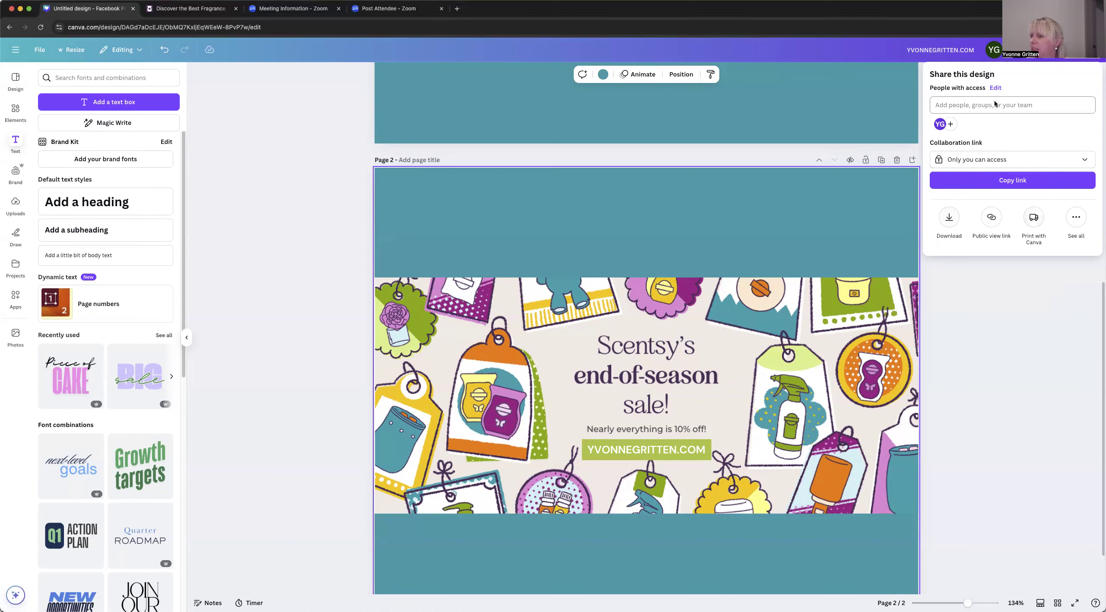
click(1076, 219)
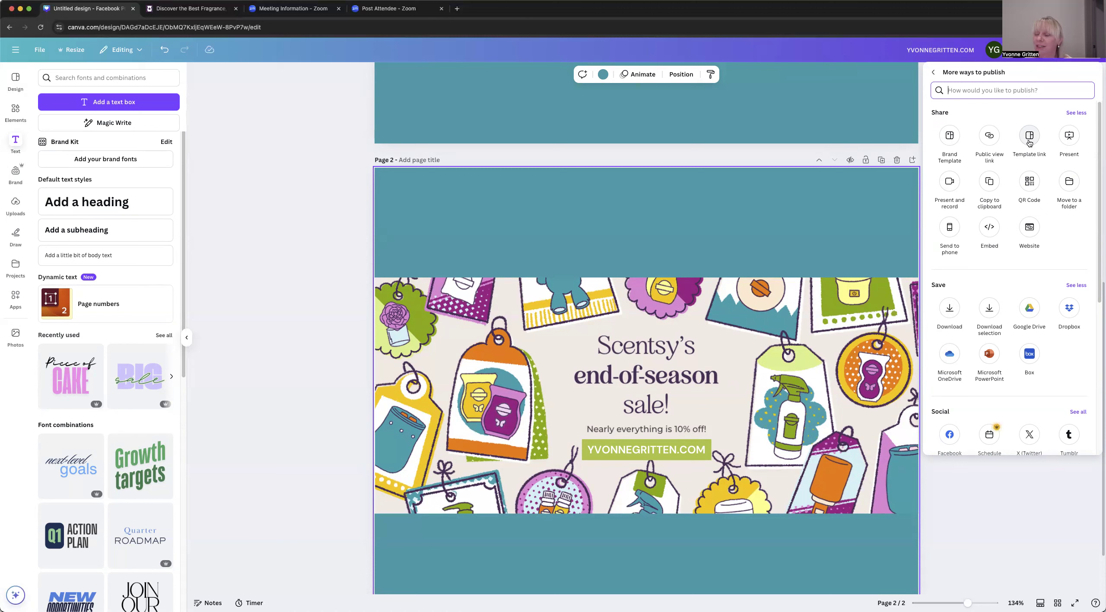
click(1030, 137)
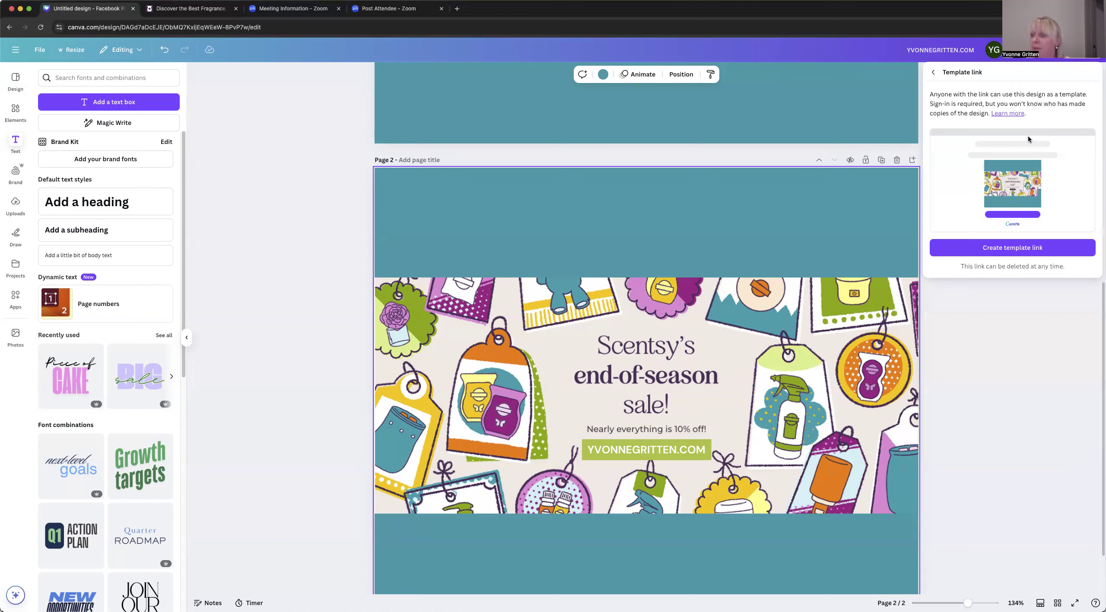
click(1000, 247)
click(1083, 242)
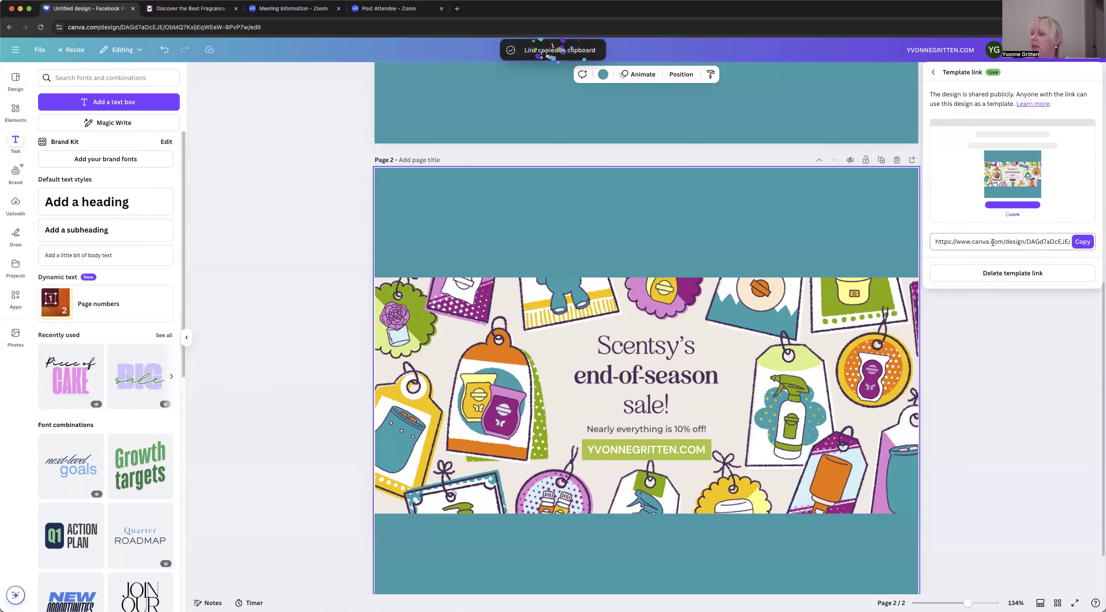
click(1083, 242)
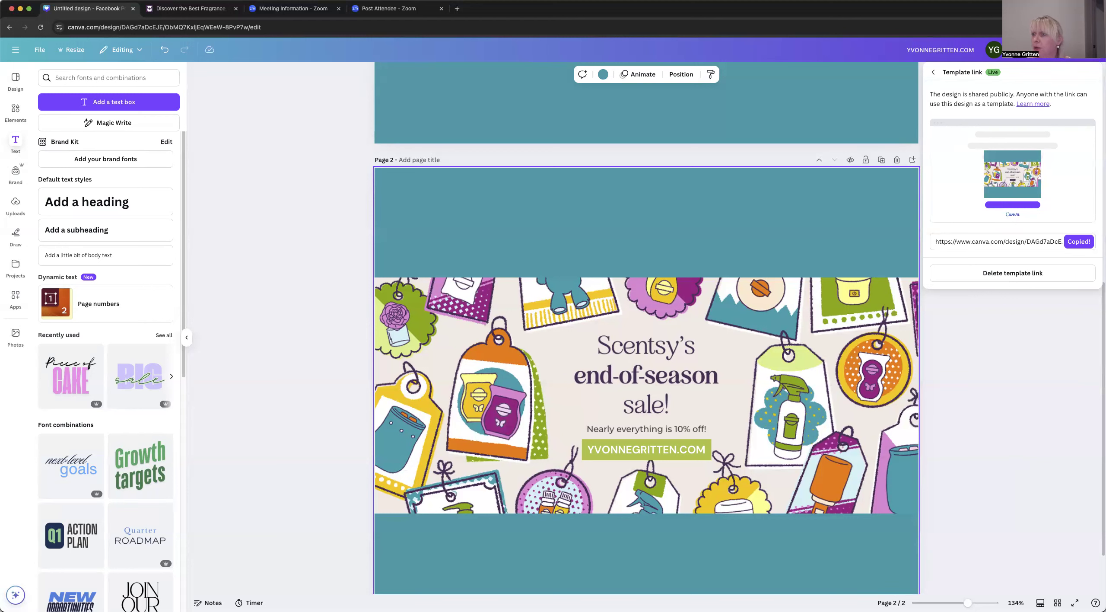
Step: Download only page 2 of the design as a PNG
click(1081, 49)
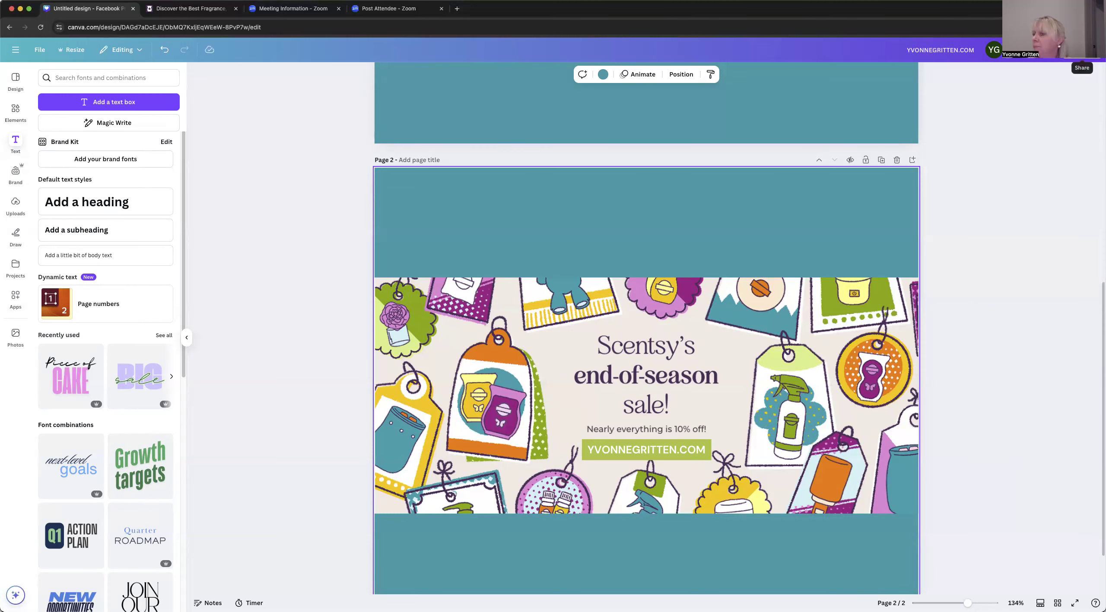
click(1082, 50)
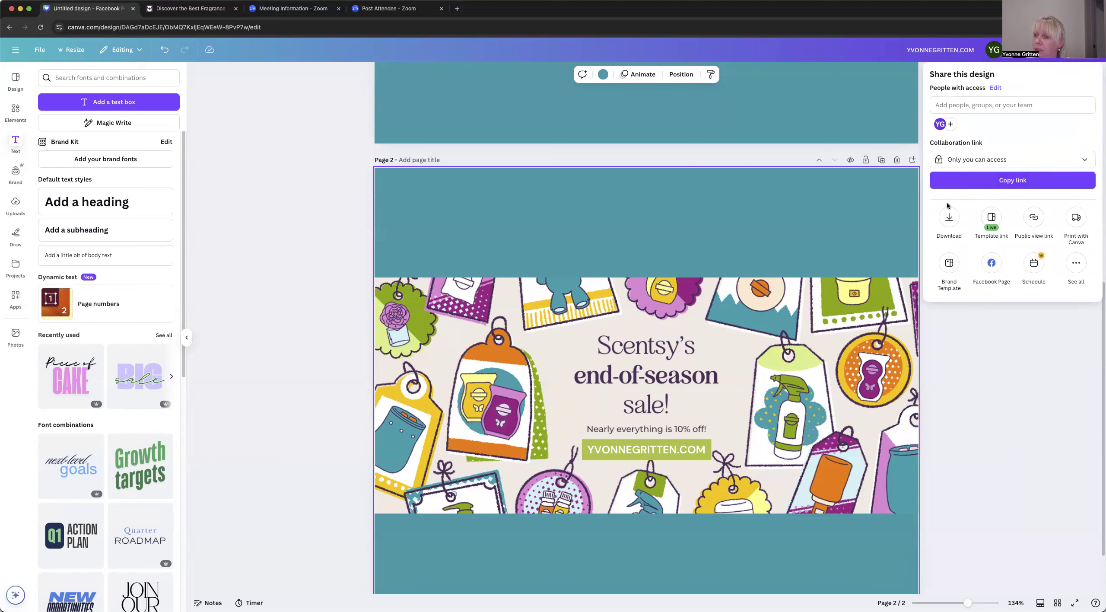
click(949, 217)
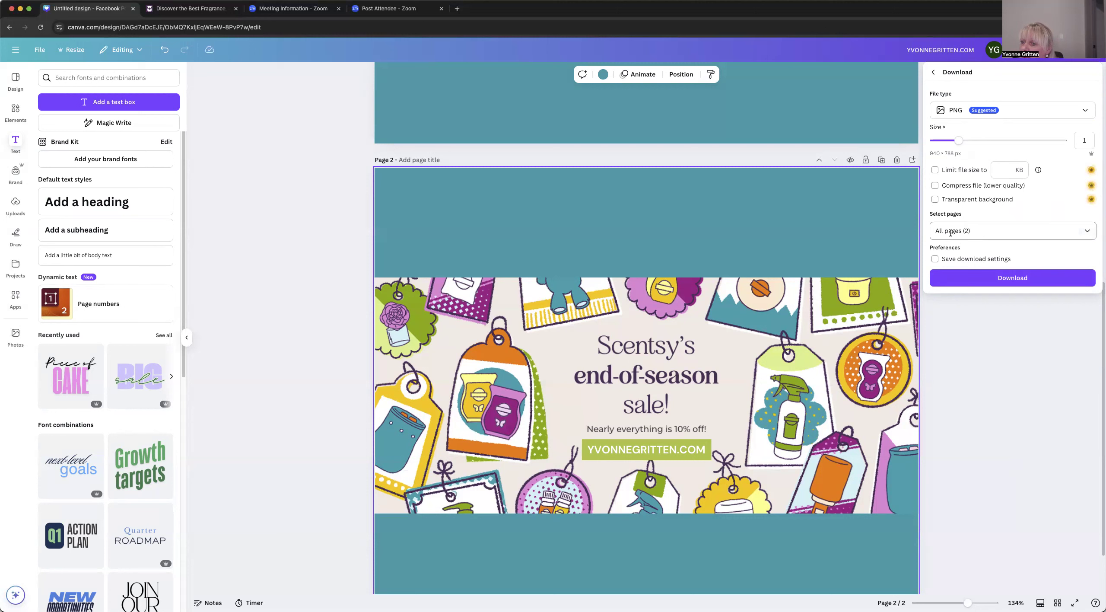
click(1086, 231)
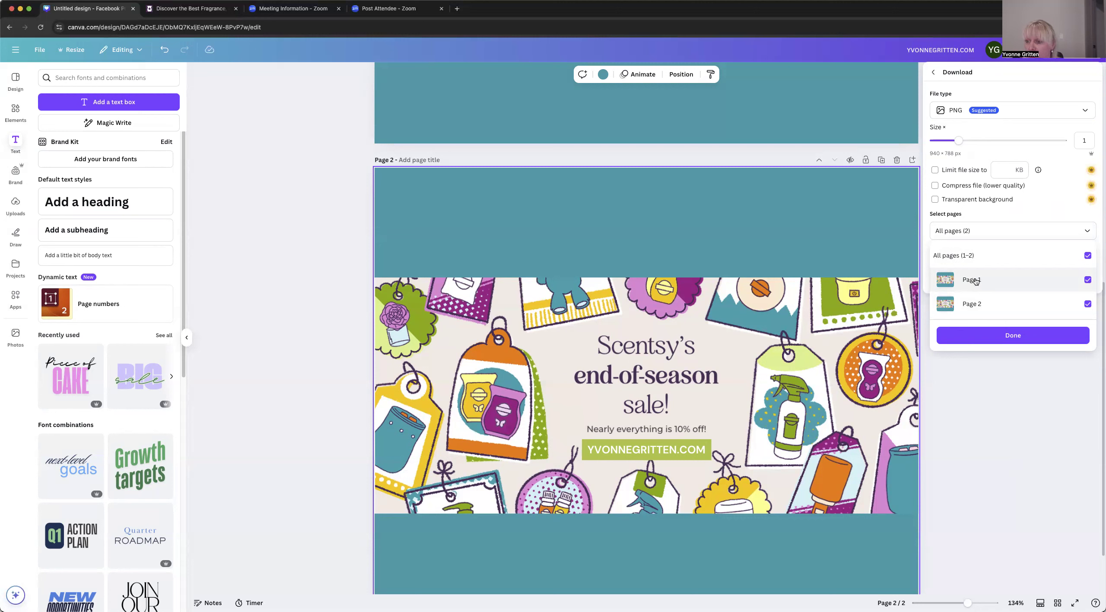
click(1087, 255)
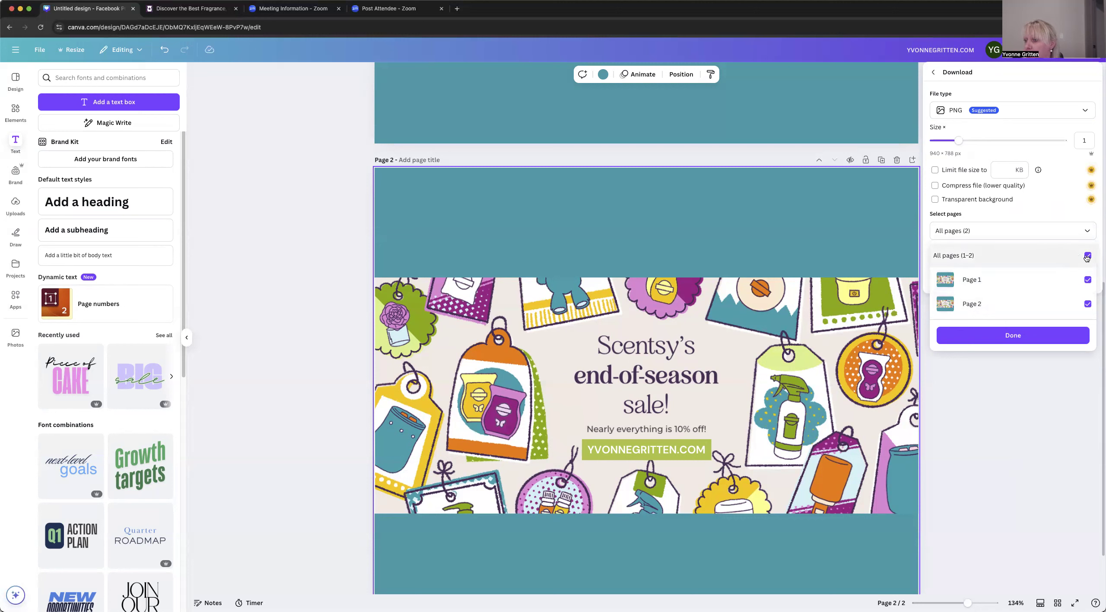
click(1088, 304)
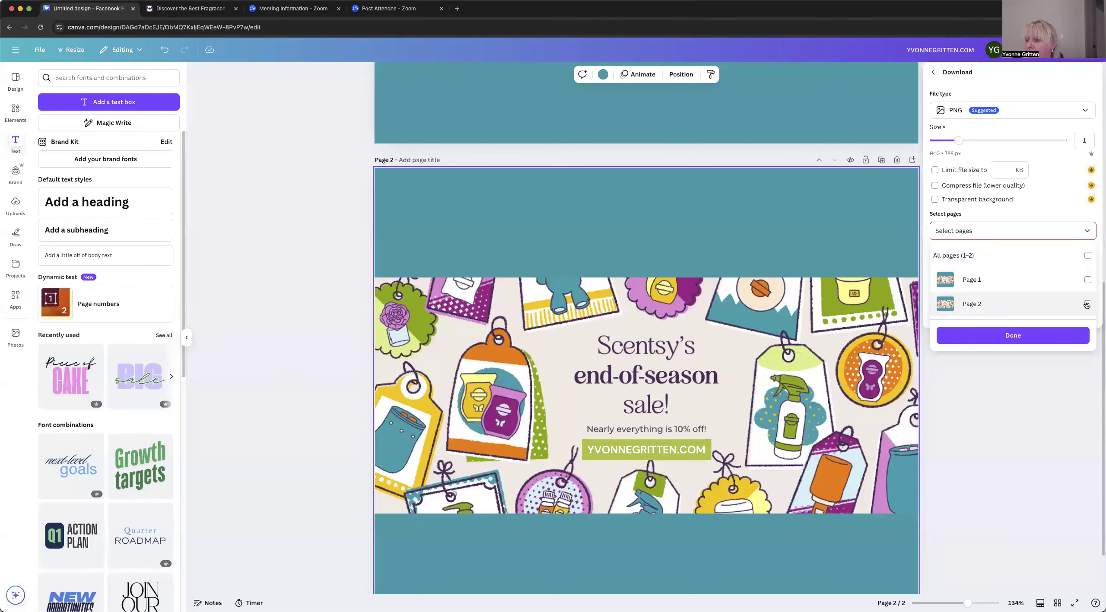
click(991, 336)
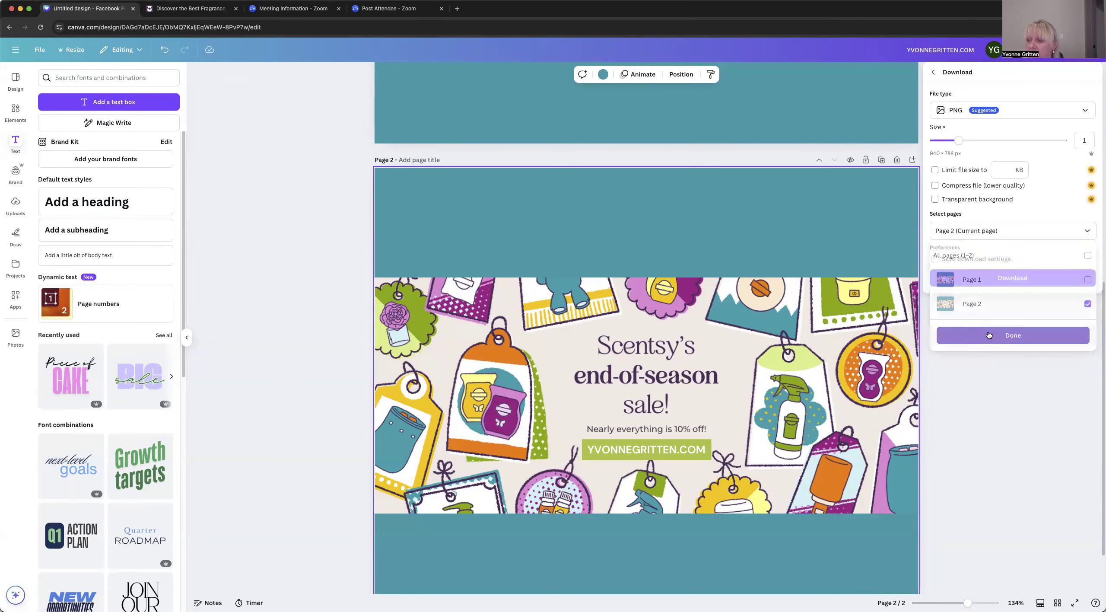
click(1016, 279)
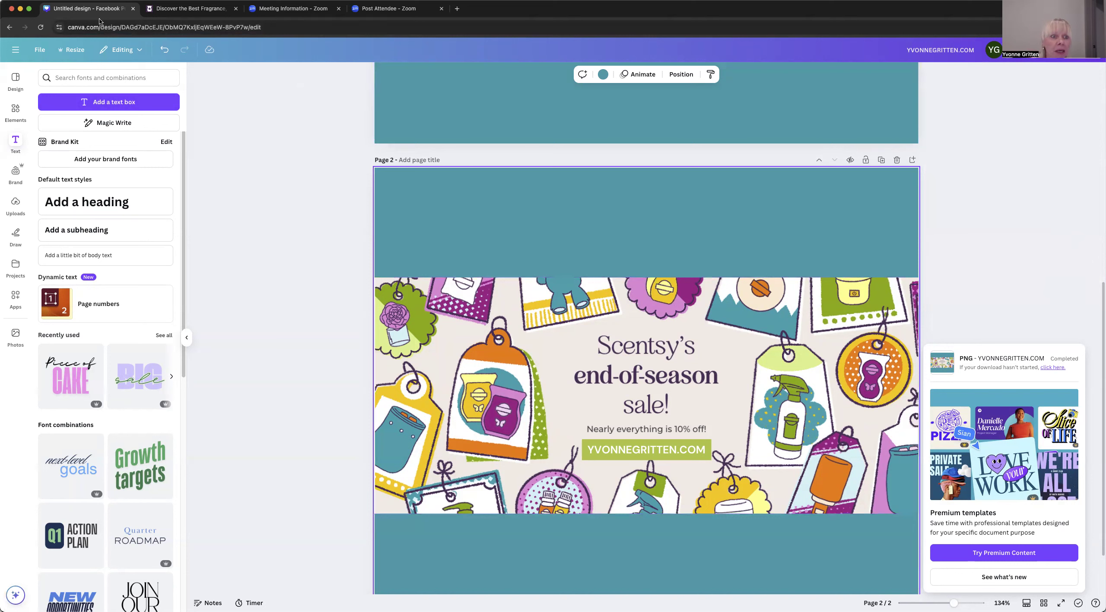
Step: Open Facebook in a new browser tab, search for "SHOOTING" and open the Shooting Star Training group
click(189, 9)
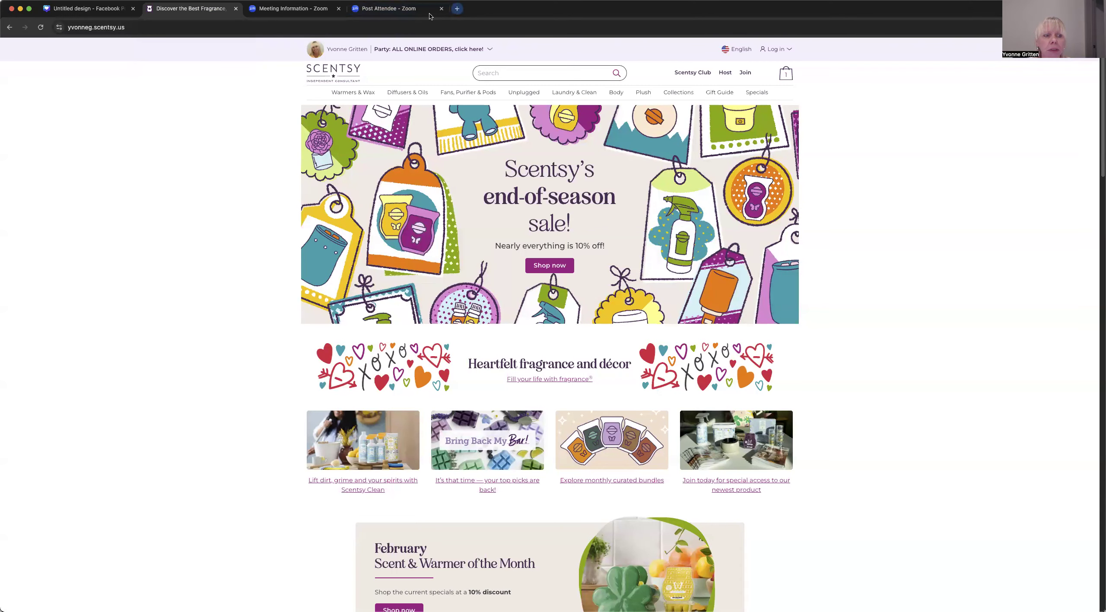
click(457, 9)
click(43, 43)
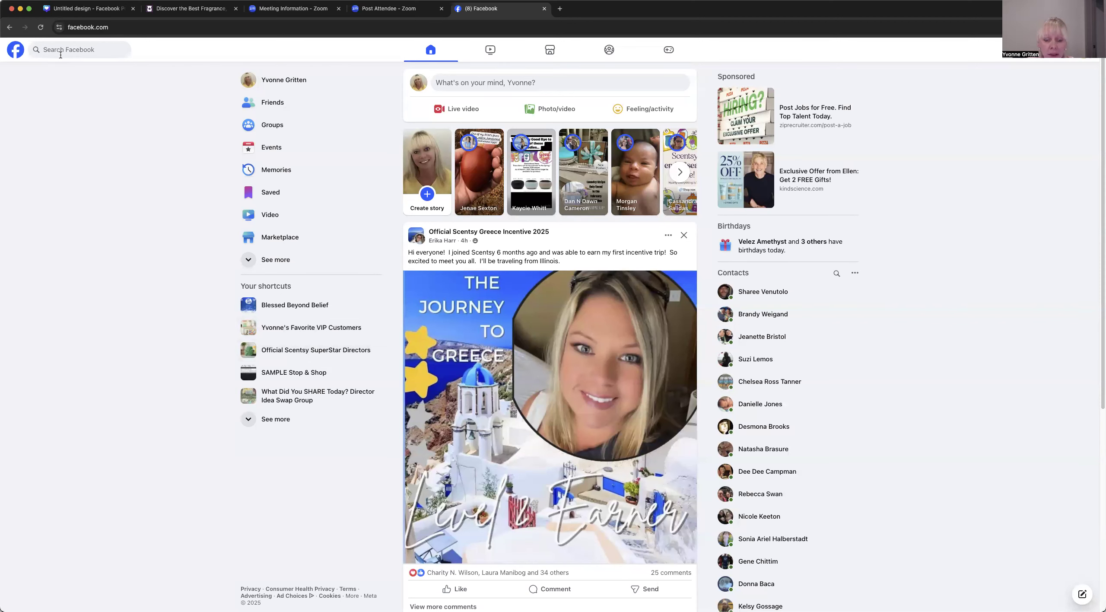
click(60, 52)
text(S)
text(centsy)
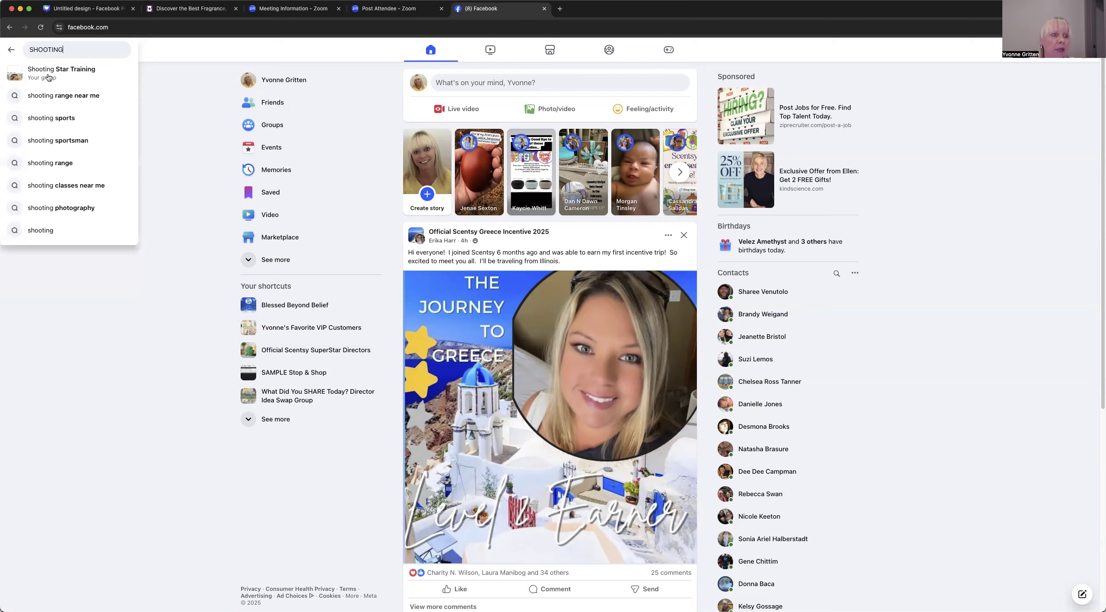
click(47, 74)
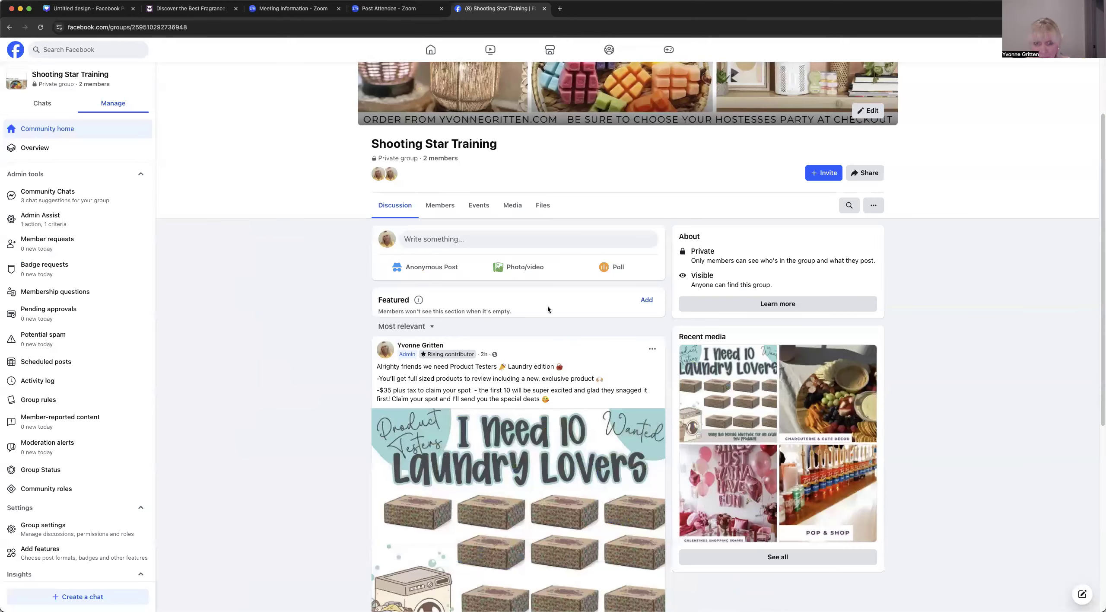
Step: Publish a new post in the Shooting Star Training group containing the copied Canva template link
click(437, 239)
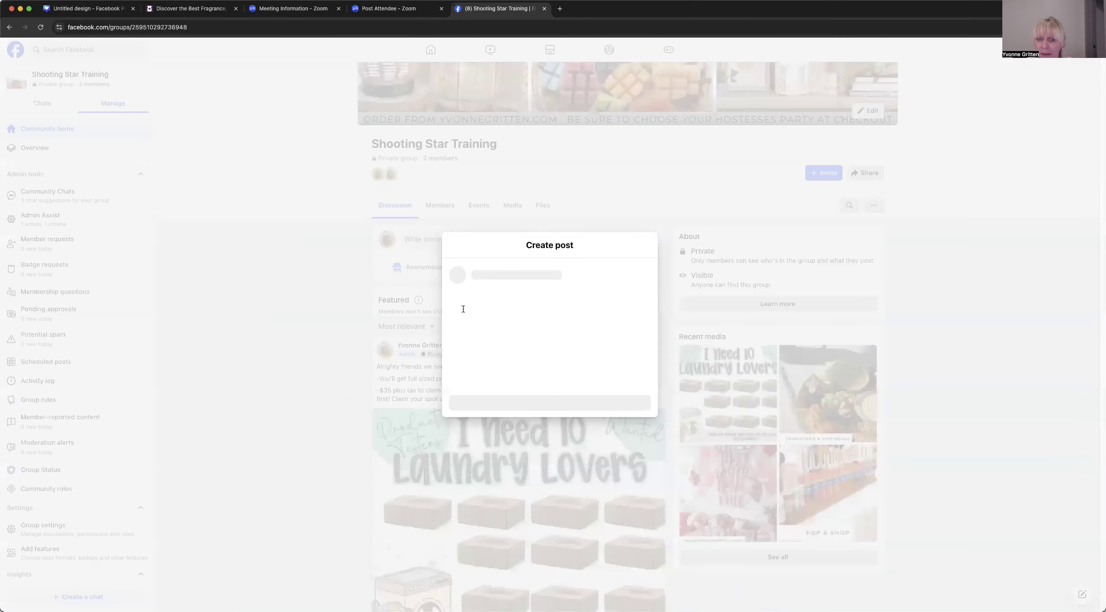
right_click(463, 308)
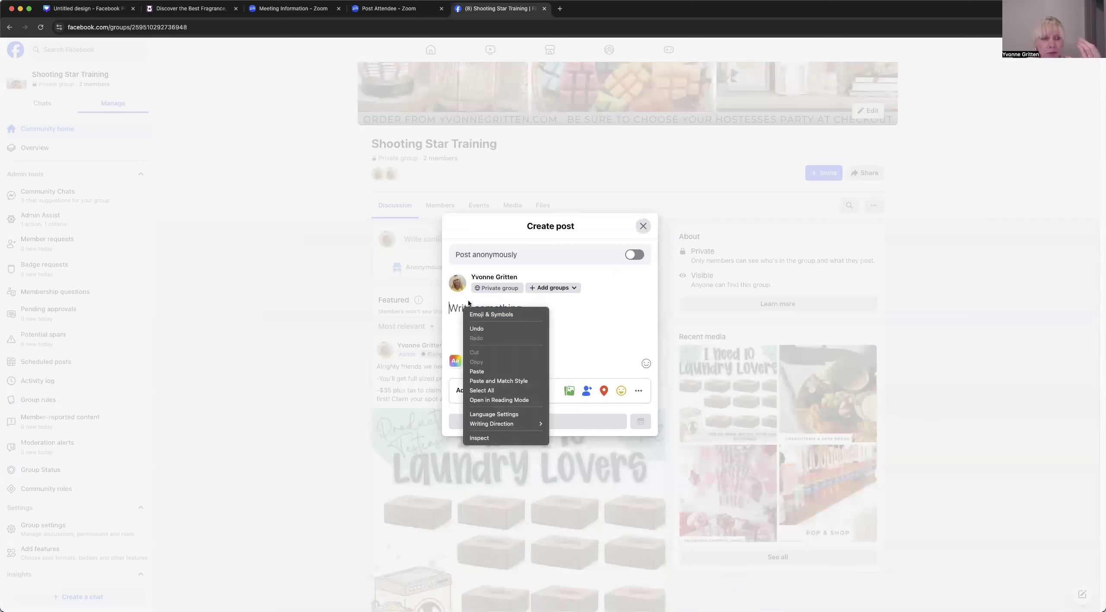
click(477, 371)
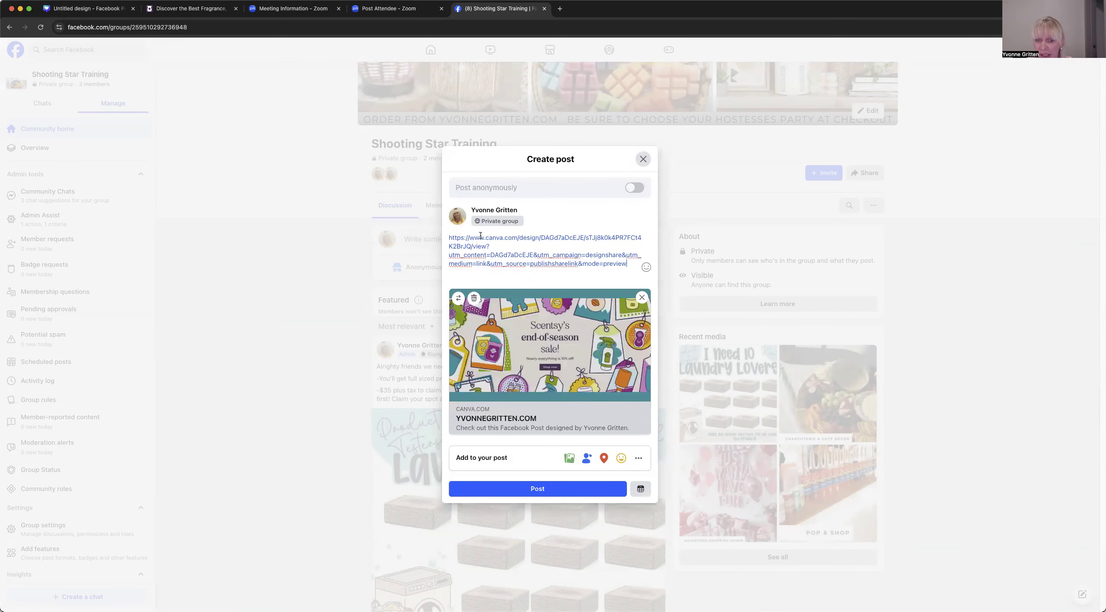
click(539, 490)
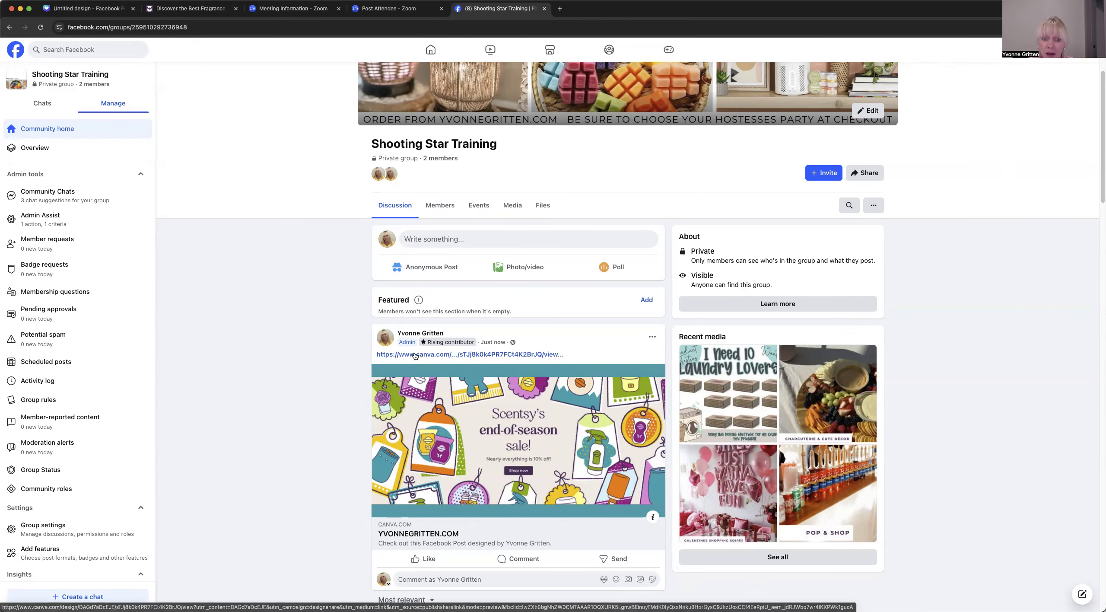
Step: Follow the Canva link in the new group post and open the shared template for editing
click(474, 355)
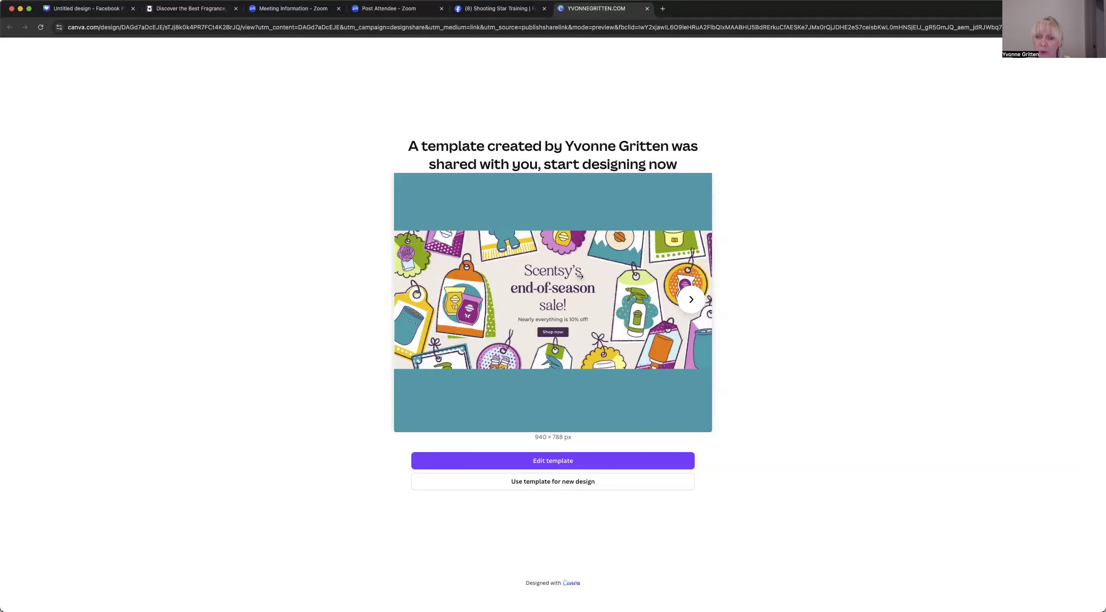
click(561, 464)
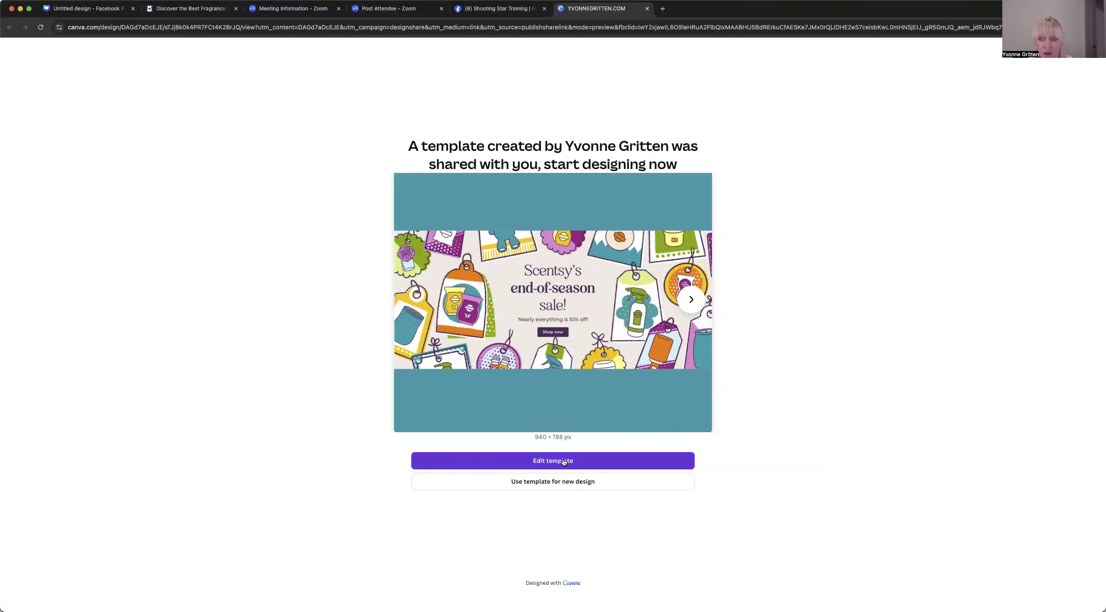
click(563, 462)
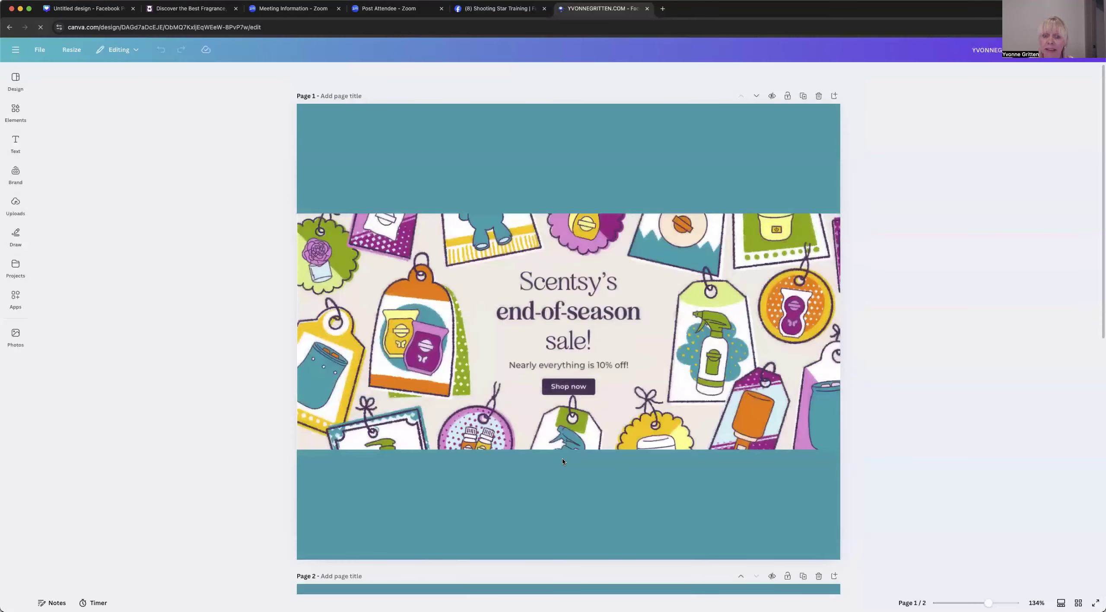
Step: Open the website address text on page 2's green bar for editing
scroll(621, 252, down, 5)
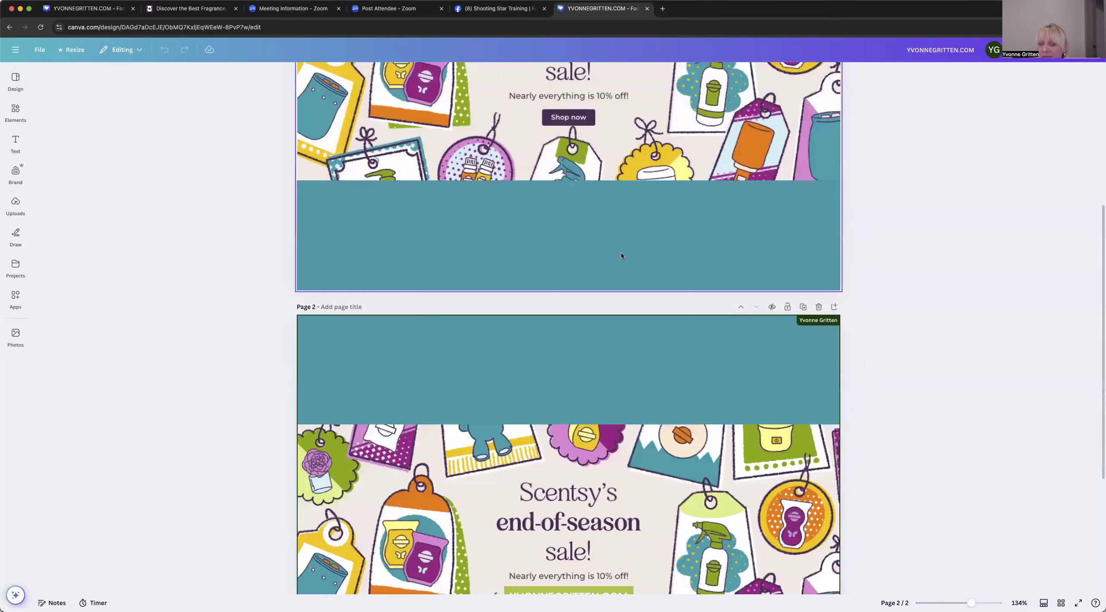
scroll(622, 256, down, 4)
scroll(621, 256, up, 9)
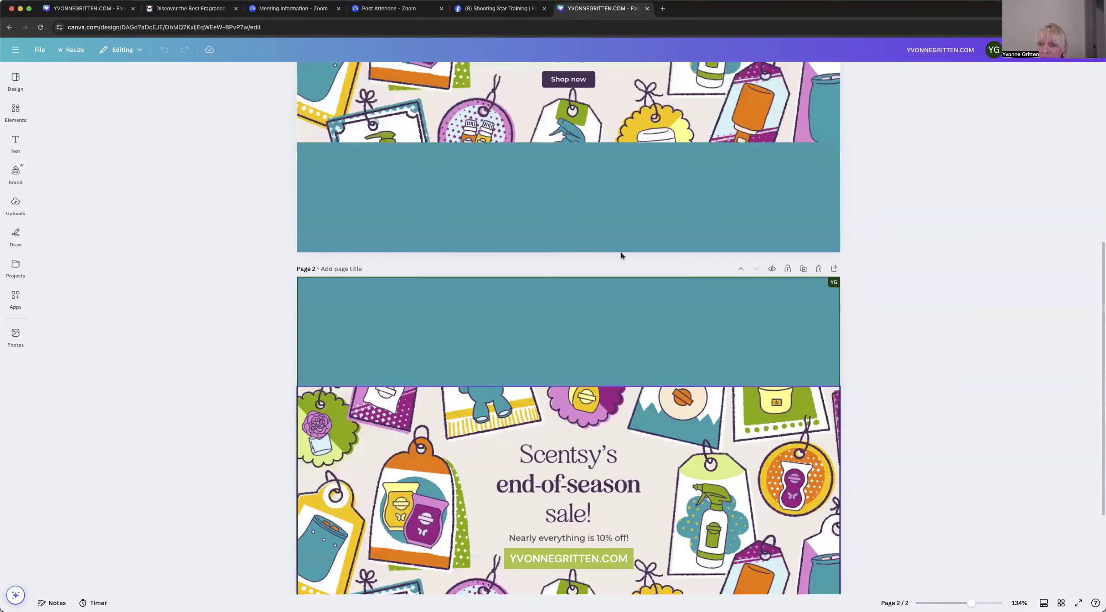
scroll(621, 256, down, 9)
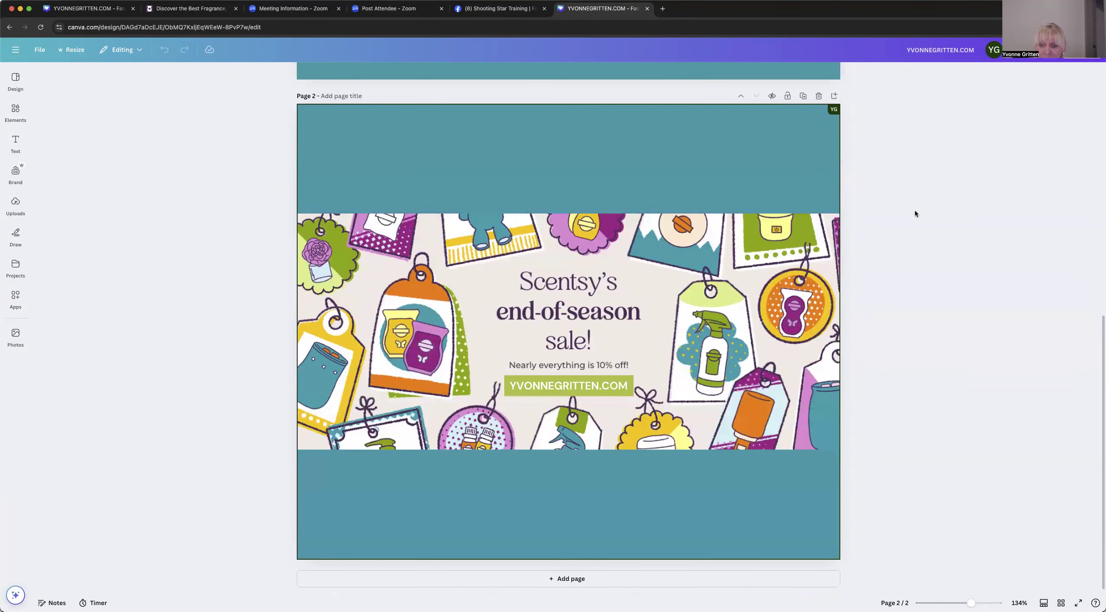
click(518, 383)
click(515, 384)
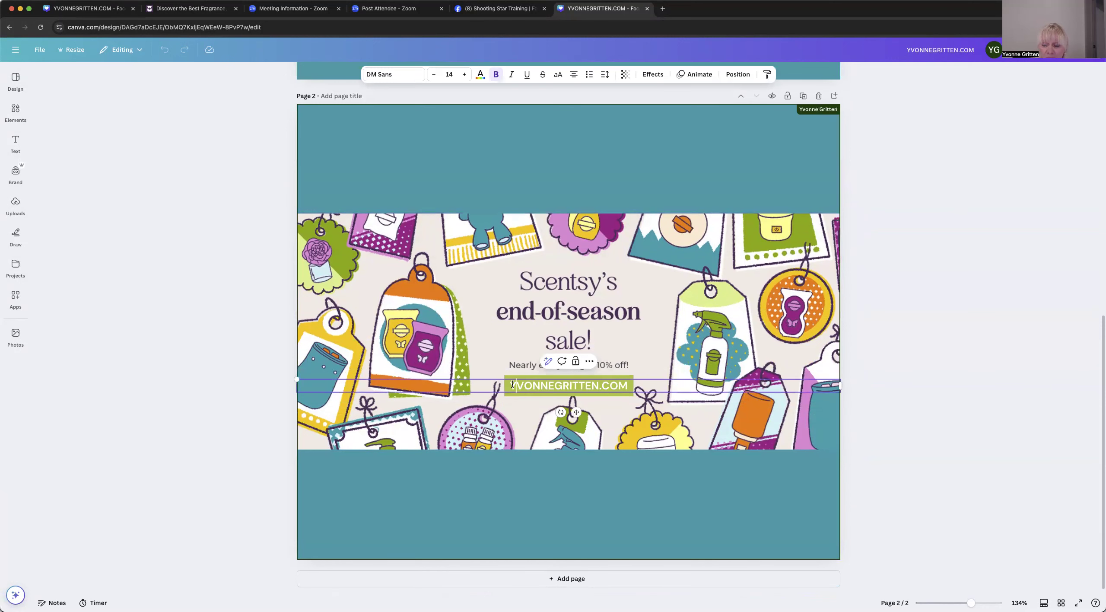